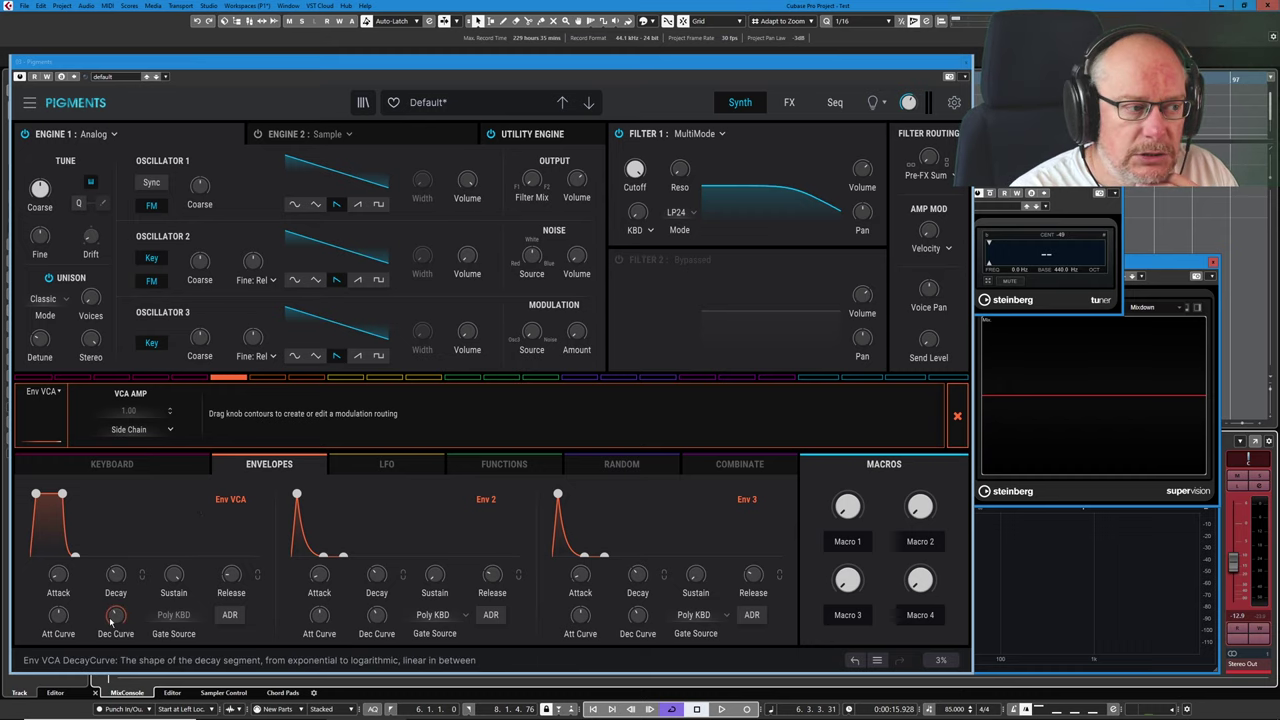
Show the Env VCA routing details with its VCA AMP destination, checking its routing dropdown.
{"action": "left_click", "coordinate": [167, 615]}
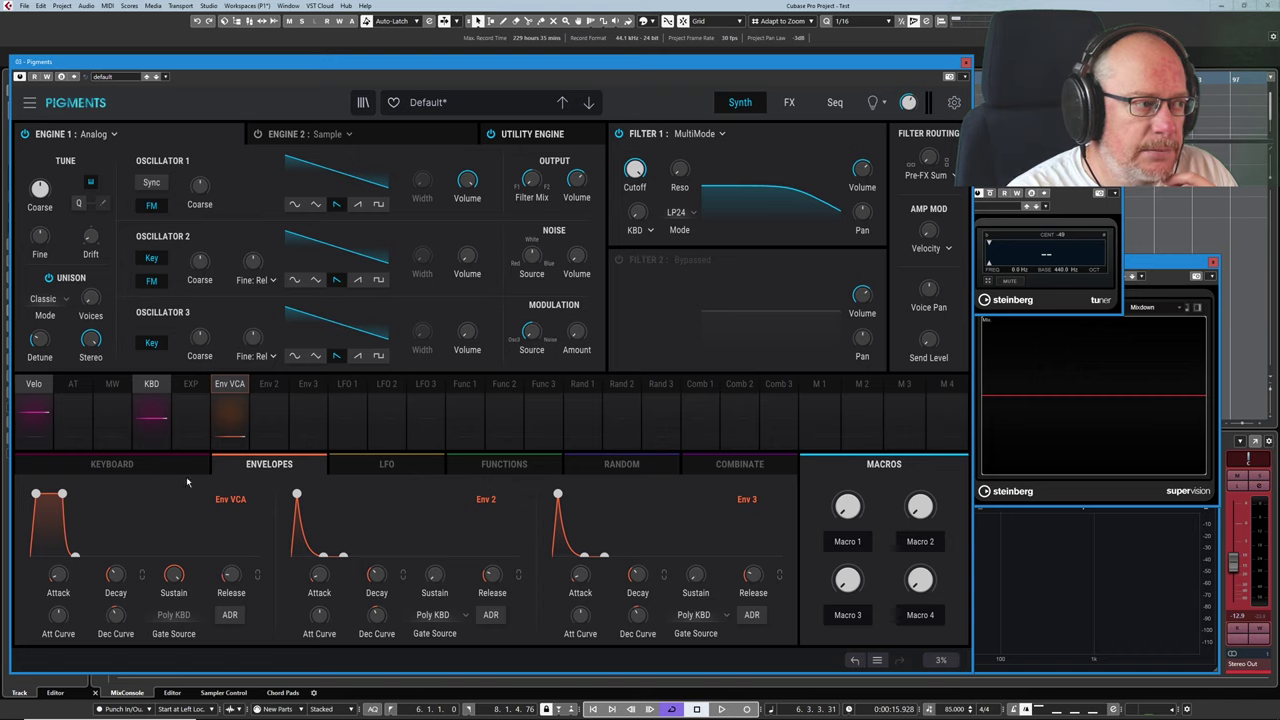
{"action": "left_click", "coordinate": [229, 405]}
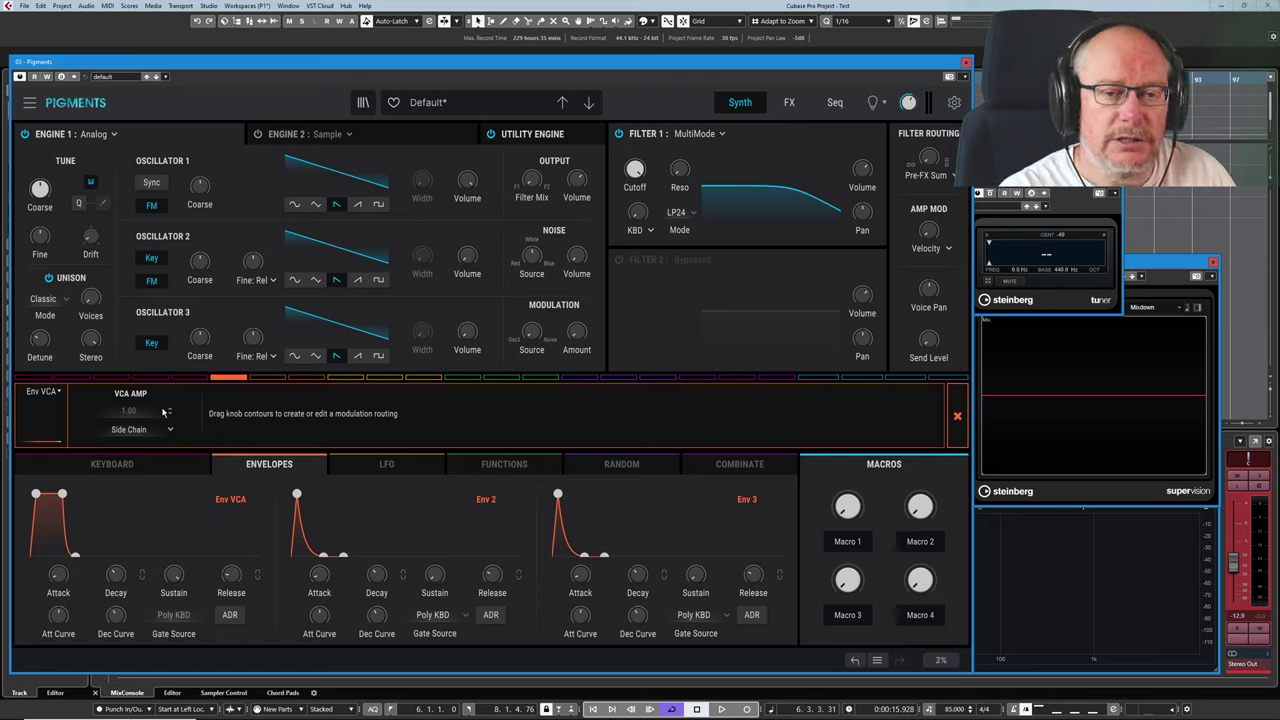
{"action": "left_click", "coordinate": [45, 392]}
{"action": "left_click", "coordinate": [60, 438]}
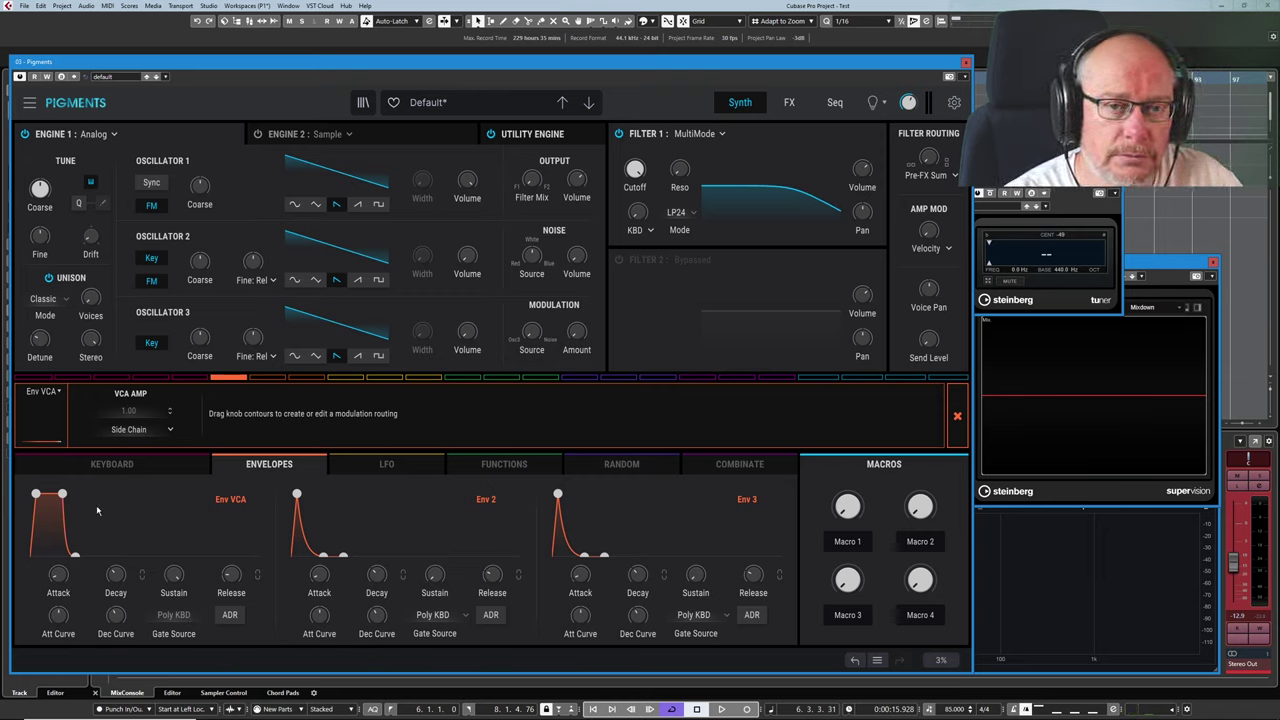
Drag the Env VCA attack and decay breakpoints right for a slower attack and longer decay.
{"action": "left_click_drag", "start_coordinate": [36, 494], "coordinate": [67, 497]}
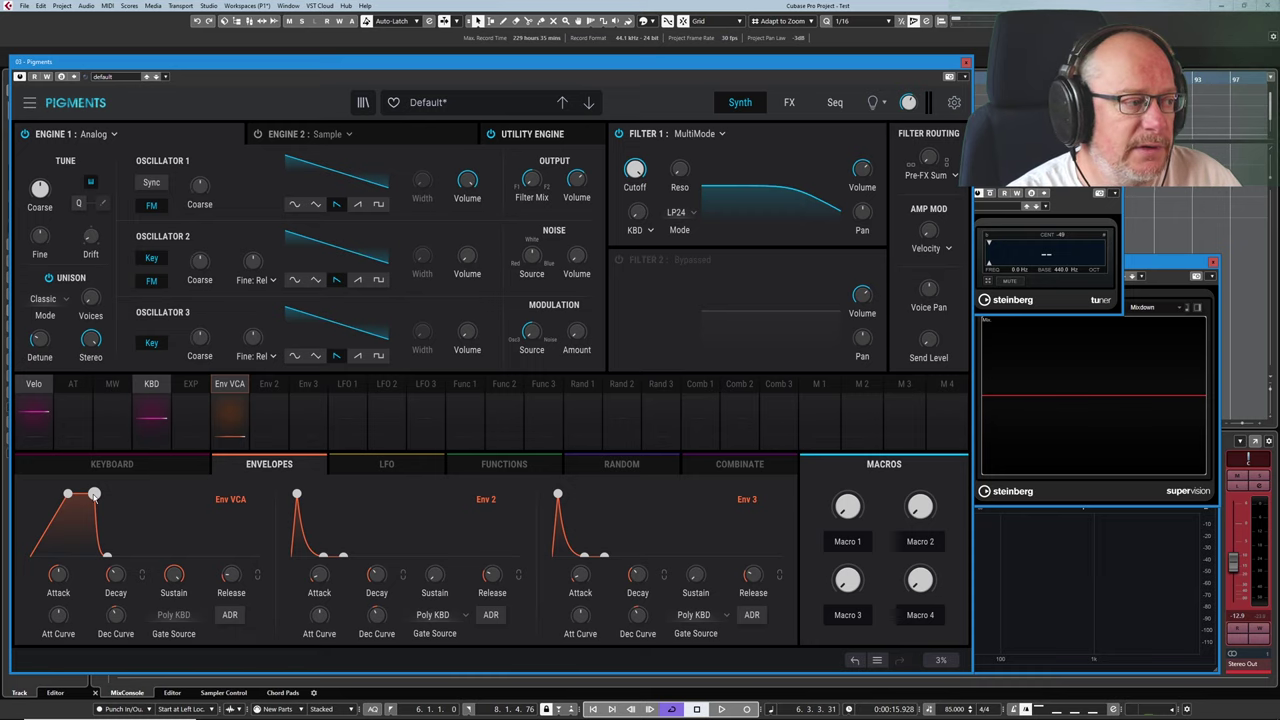
{"action": "left_click_drag", "start_coordinate": [94, 494], "coordinate": [127, 494]}
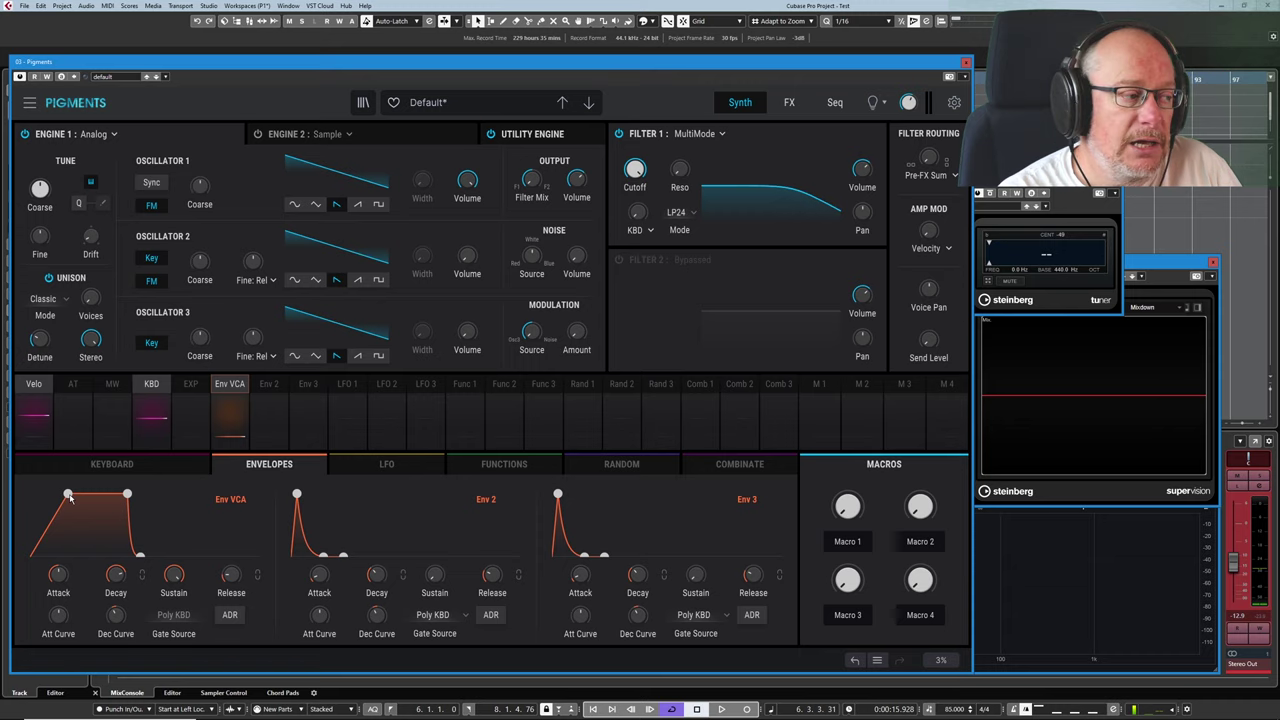
{"action": "left_click_drag", "start_coordinate": [68, 495], "coordinate": [82, 494]}
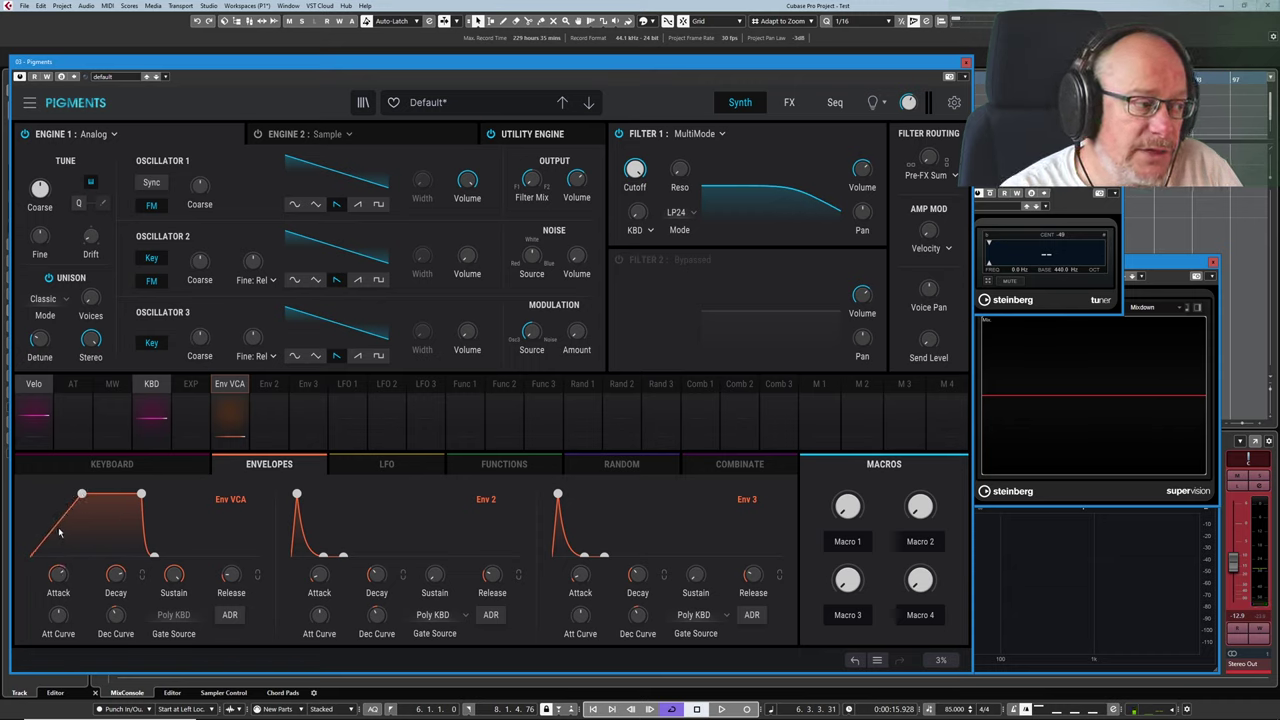
{"action": "mouse_move", "coordinate": [59, 582]}
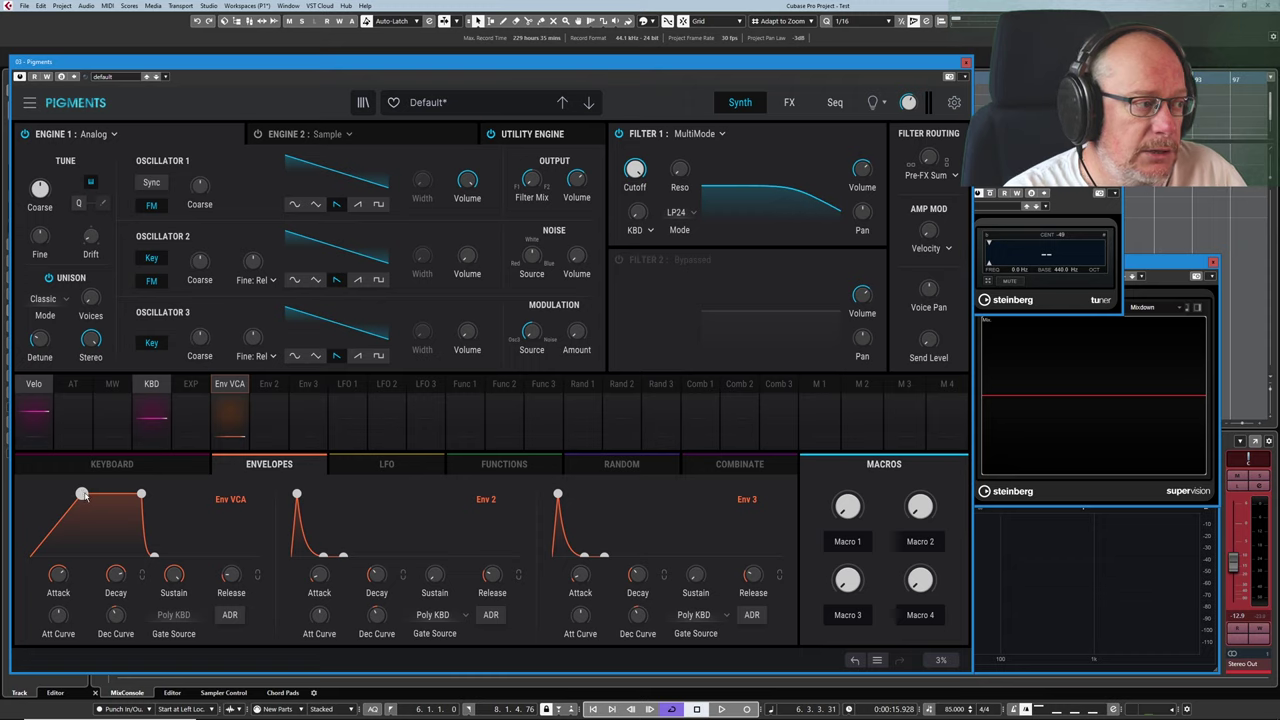
Pull the Env VCA attack point back left and drop the sustain point lower.
{"action": "left_click_drag", "start_coordinate": [81, 494], "coordinate": [55, 493]}
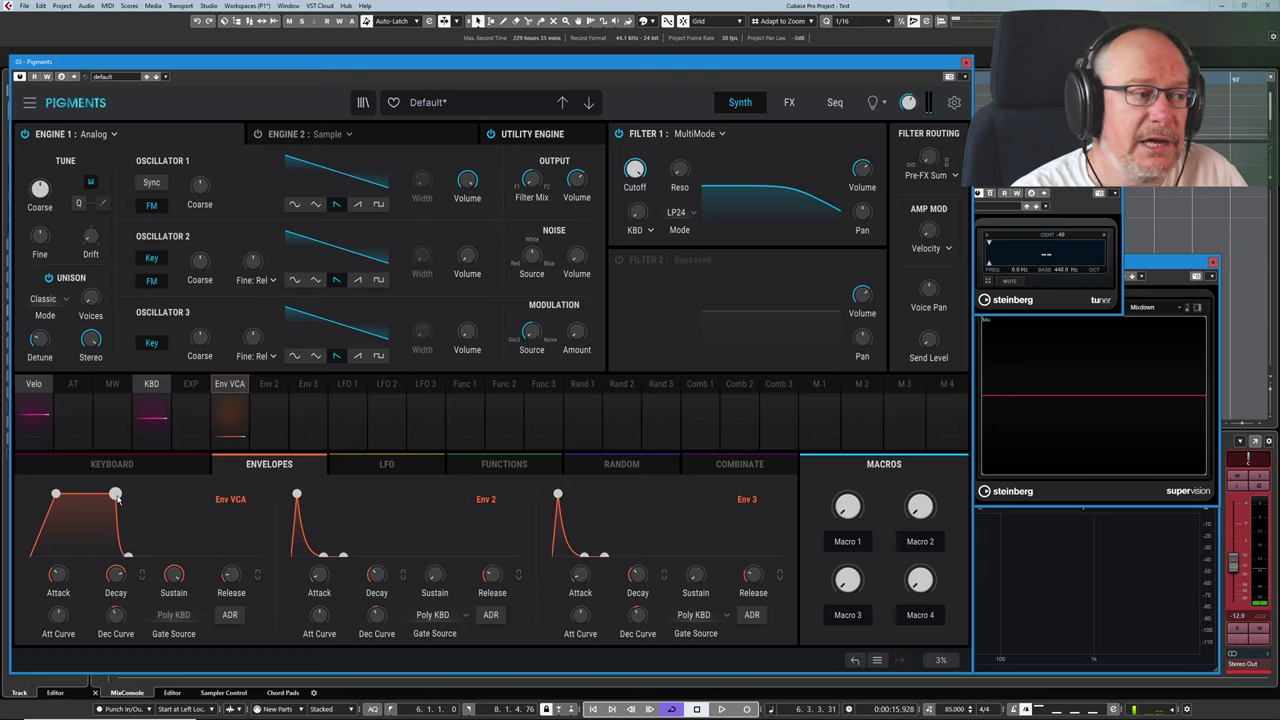
{"action": "left_click_drag", "start_coordinate": [116, 494], "coordinate": [107, 514]}
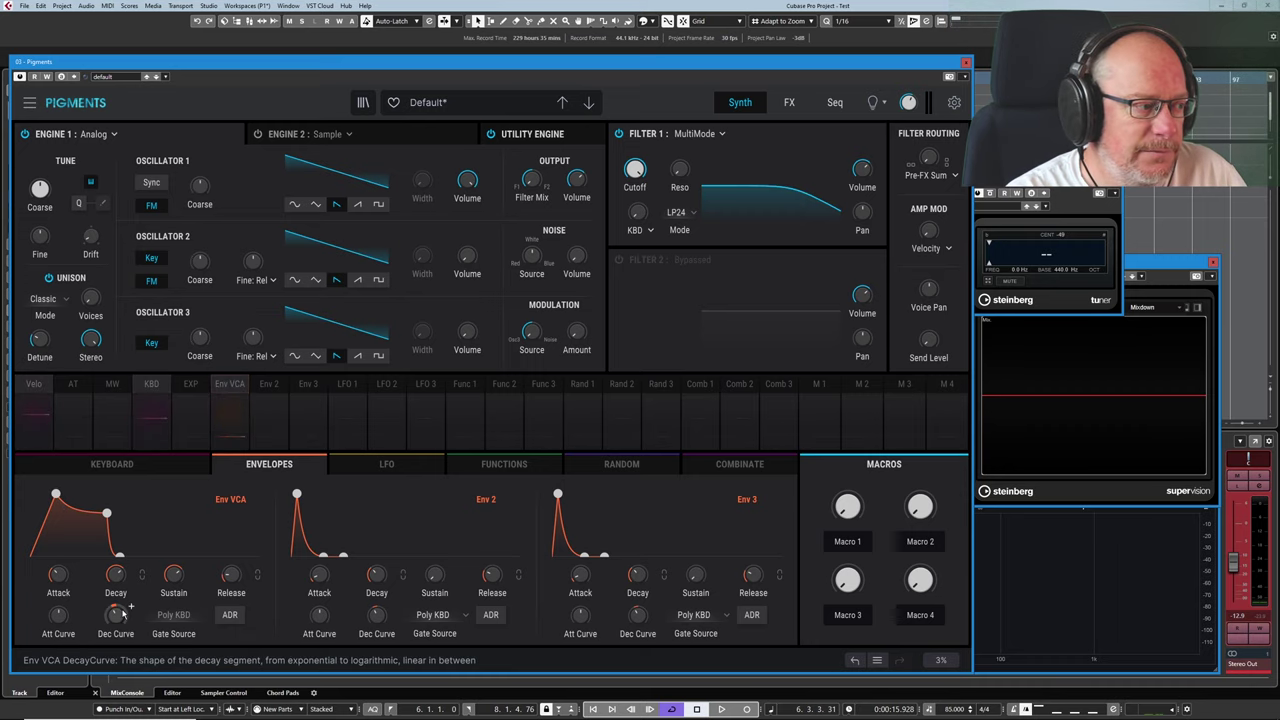
Set the Env VCA Dec Curve knob to 2.08.
{"action": "left_click_drag", "start_coordinate": [116, 616], "coordinate": [130, 607]}
{"action": "scroll", "coordinate": [130, 607], "scroll_direction": "down", "scroll_amount": 8}
{"action": "scroll", "coordinate": [130, 607], "scroll_direction": "up", "scroll_amount": 7}
{"action": "scroll", "coordinate": [130, 607], "scroll_direction": "up", "scroll_amount": 2}
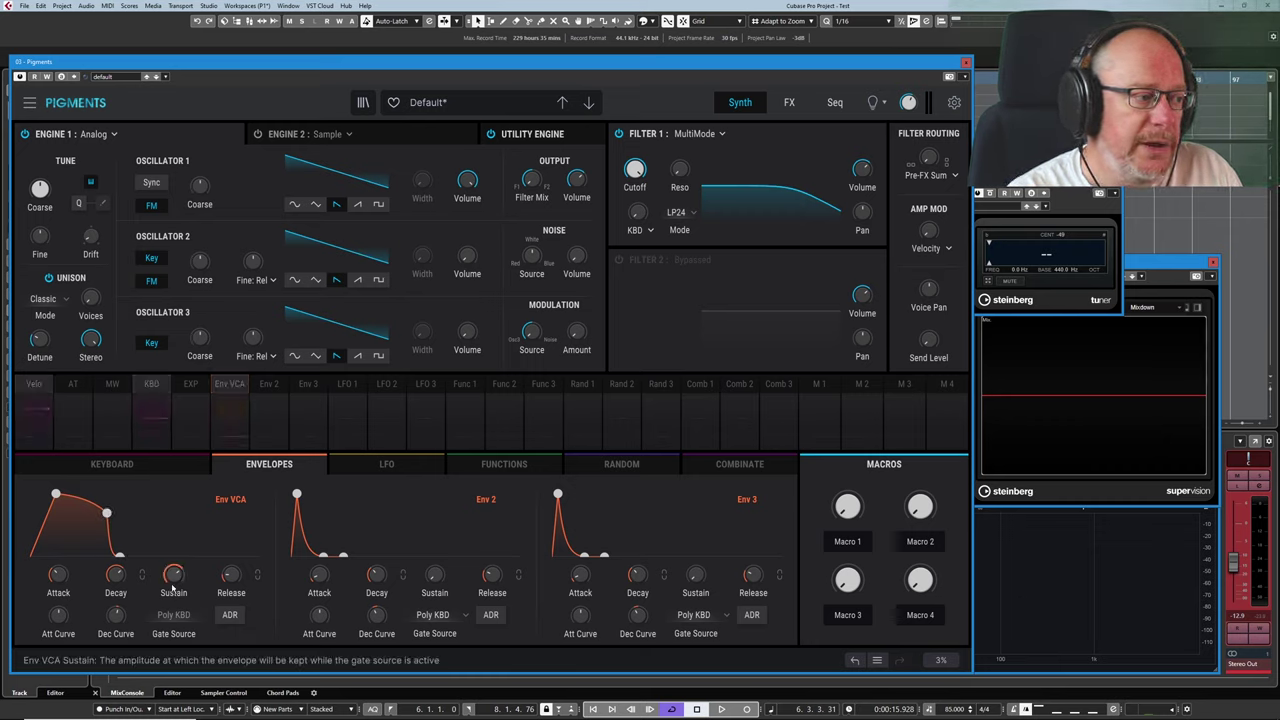
Set the Env VCA Sustain knob to 0.616 after dipping to 0.384.
{"action": "mouse_move", "coordinate": [185, 566]}
{"action": "scroll", "coordinate": [188, 566], "scroll_direction": "down", "scroll_amount": 5}
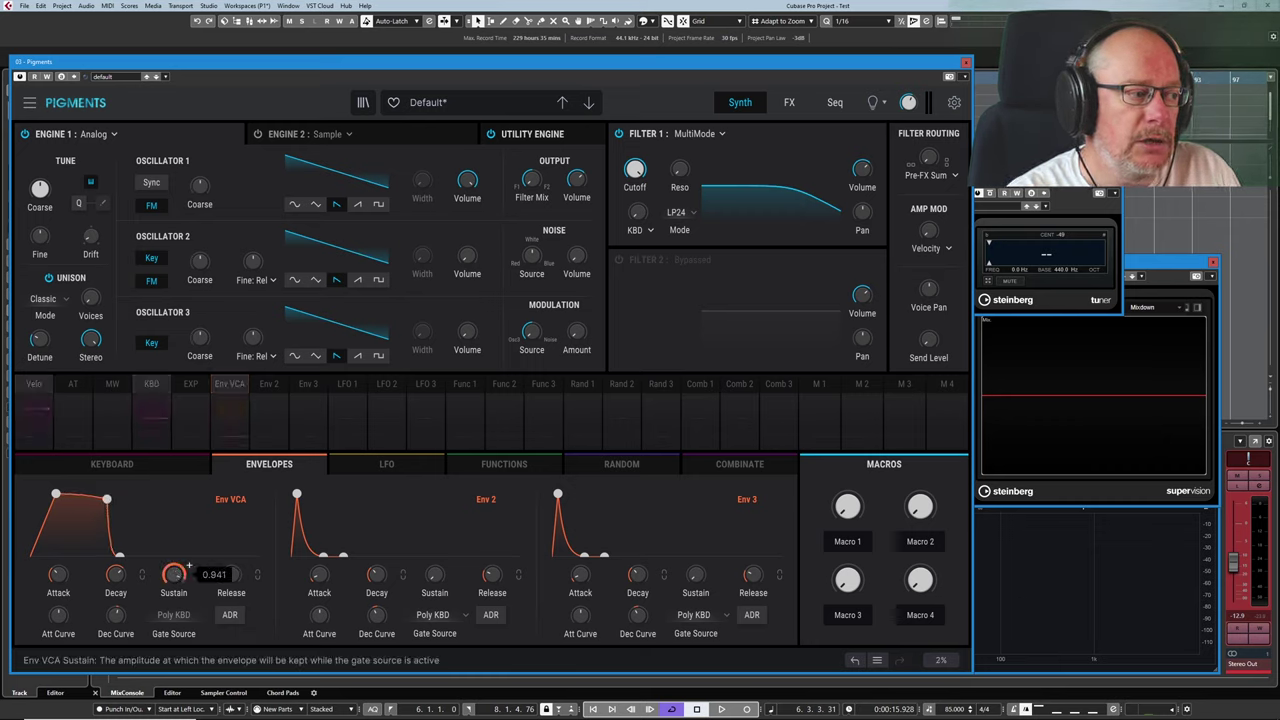
{"action": "scroll", "coordinate": [188, 566], "scroll_direction": "down", "scroll_amount": 6}
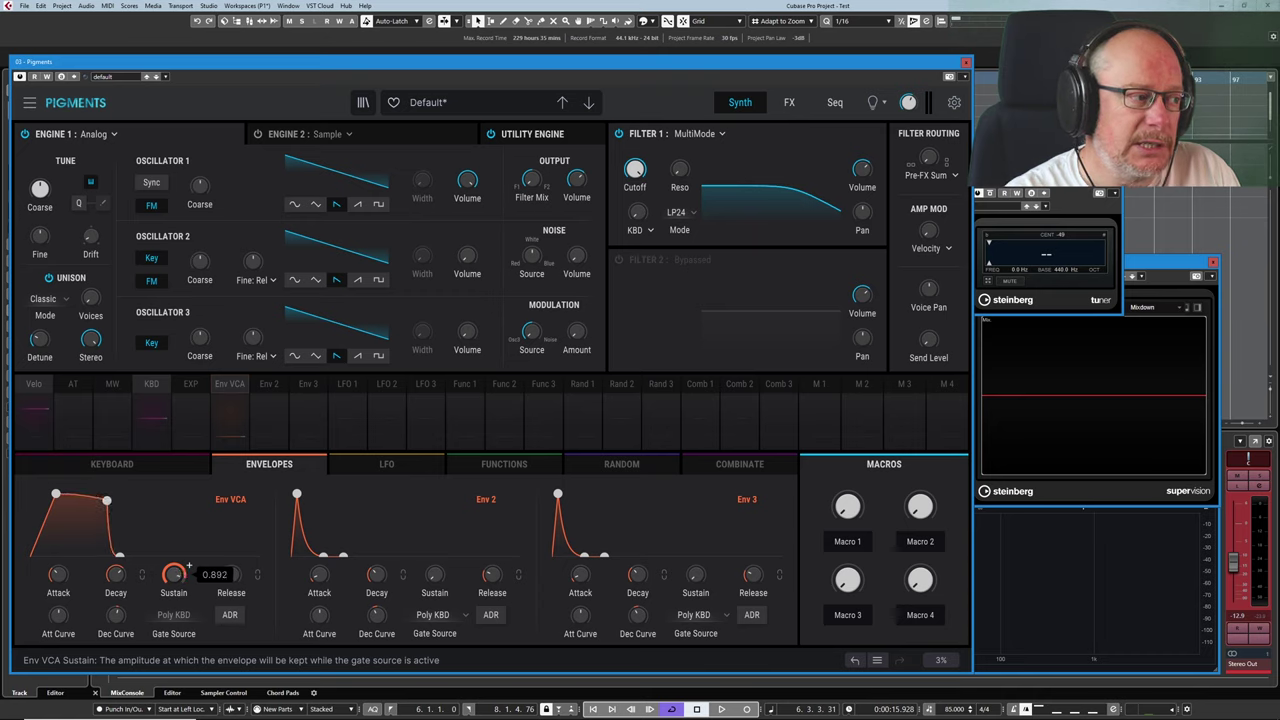
{"action": "scroll", "coordinate": [188, 566], "scroll_direction": "up", "scroll_amount": 10}
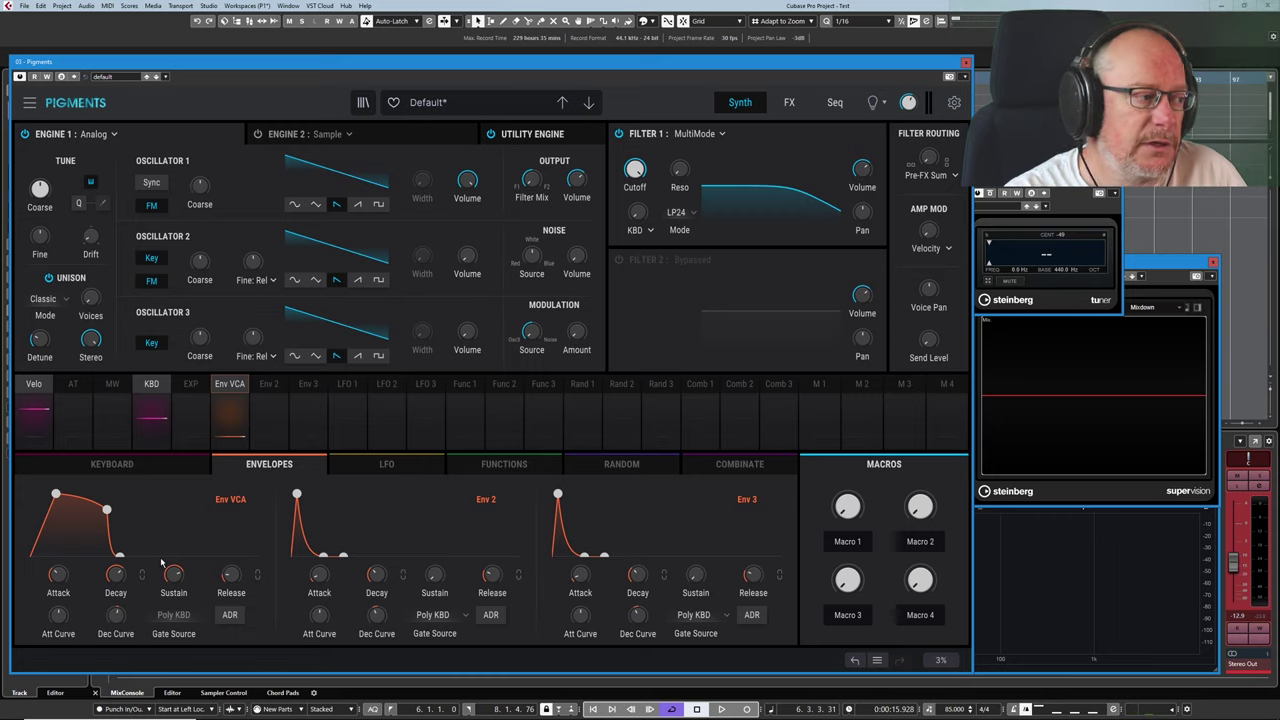
Shorten the Env VCA decay to 329 ms and fine-tune the release tail length.
{"action": "left_click_drag", "start_coordinate": [107, 510], "coordinate": [78, 509]}
{"action": "left_click_drag", "start_coordinate": [90, 558], "coordinate": [111, 557]}
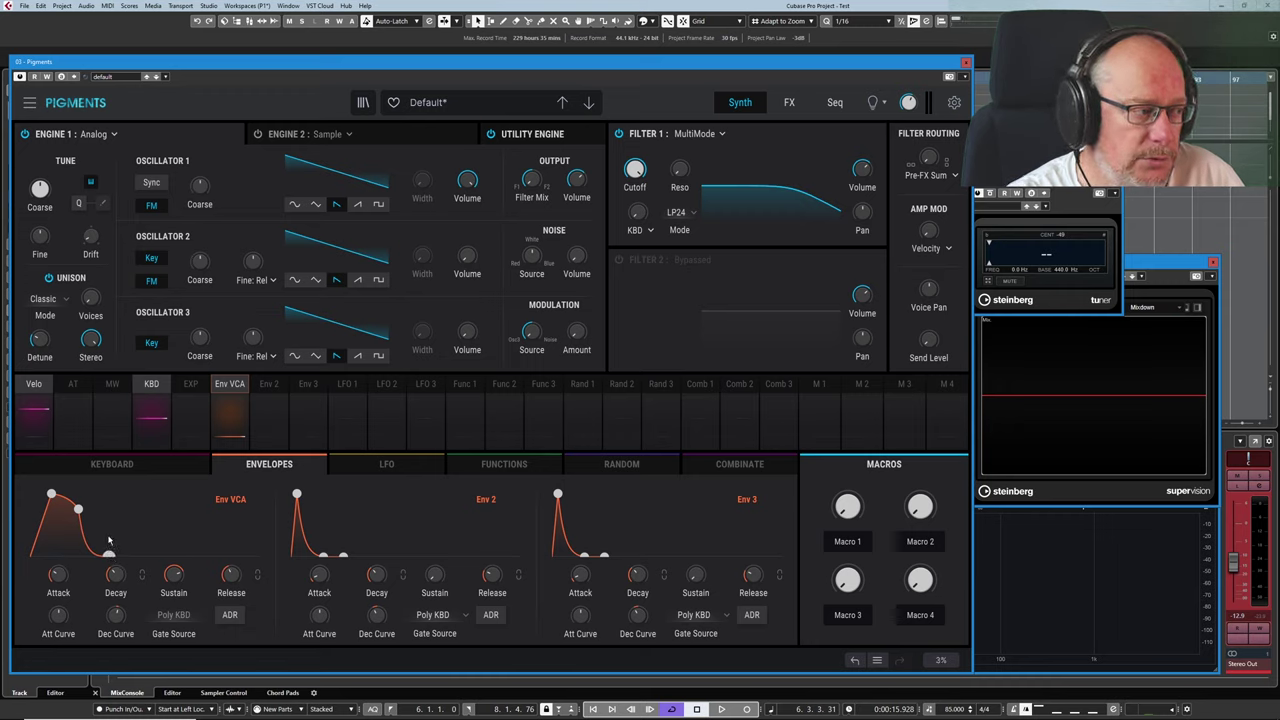
{"action": "left_click_drag", "start_coordinate": [110, 553], "coordinate": [130, 592]}
{"action": "left_click_drag", "start_coordinate": [130, 522], "coordinate": [130, 566]}
{"action": "mouse_move", "coordinate": [130, 566]}
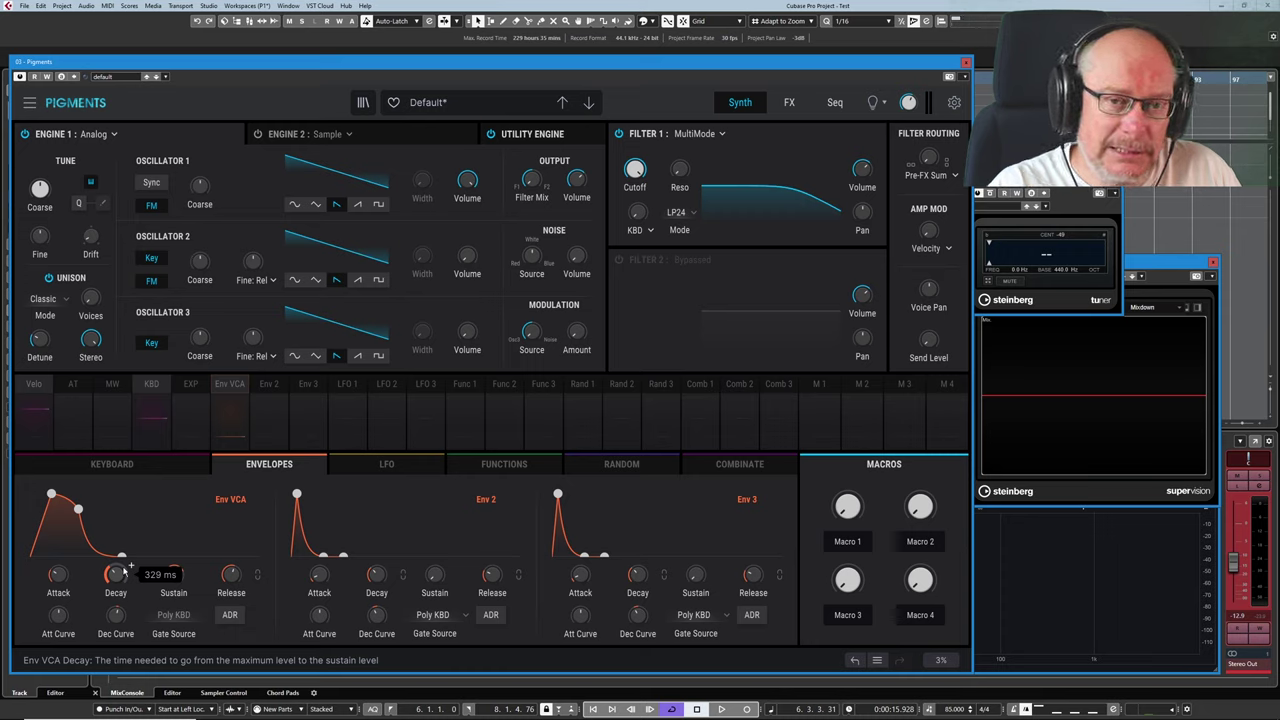
Drag the Env VCA decay node right and bend the curves to about 13.4 attack, -4.48 decay.
{"action": "left_click_drag", "start_coordinate": [130, 565], "coordinate": [330, 540]}
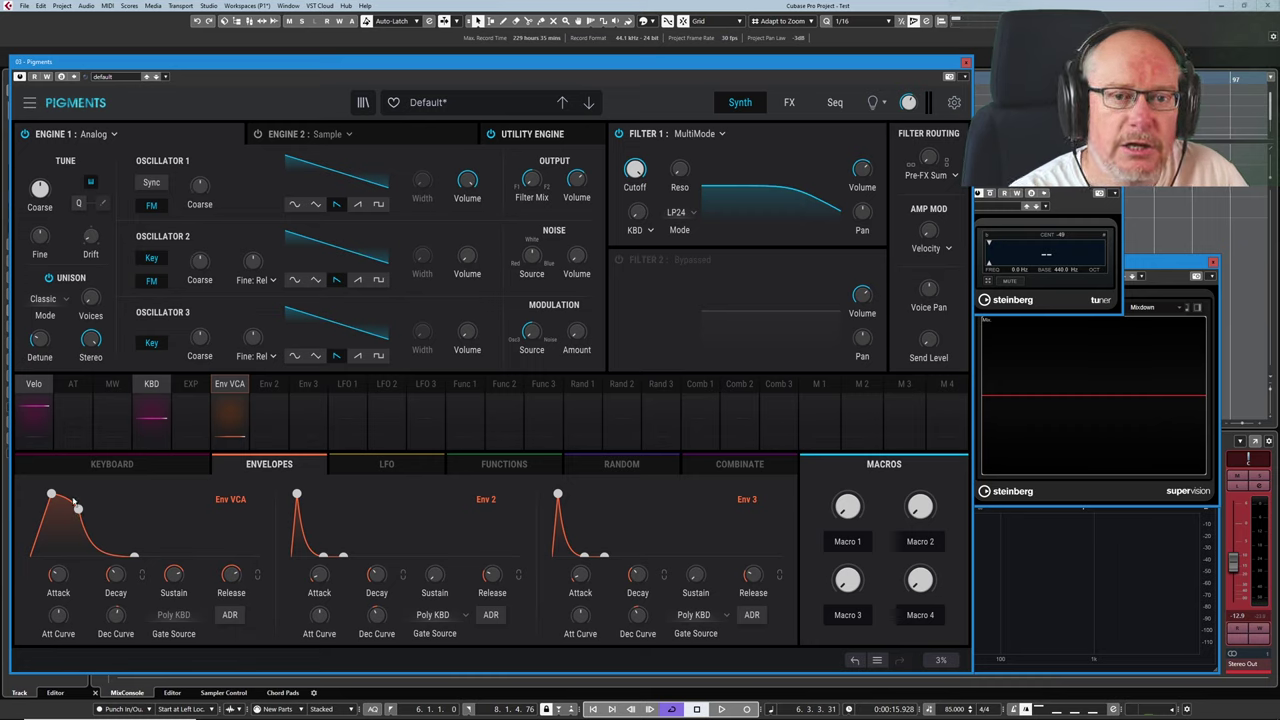
{"action": "mouse_move", "coordinate": [139, 556]}
{"action": "left_mouse_down"}
{"action": "mouse_move", "coordinate": [103, 560]}
{"action": "mouse_move", "coordinate": [155, 556]}
{"action": "mouse_move", "coordinate": [78, 558]}
{"action": "mouse_move", "coordinate": [130, 555]}
{"action": "left_mouse_up"}
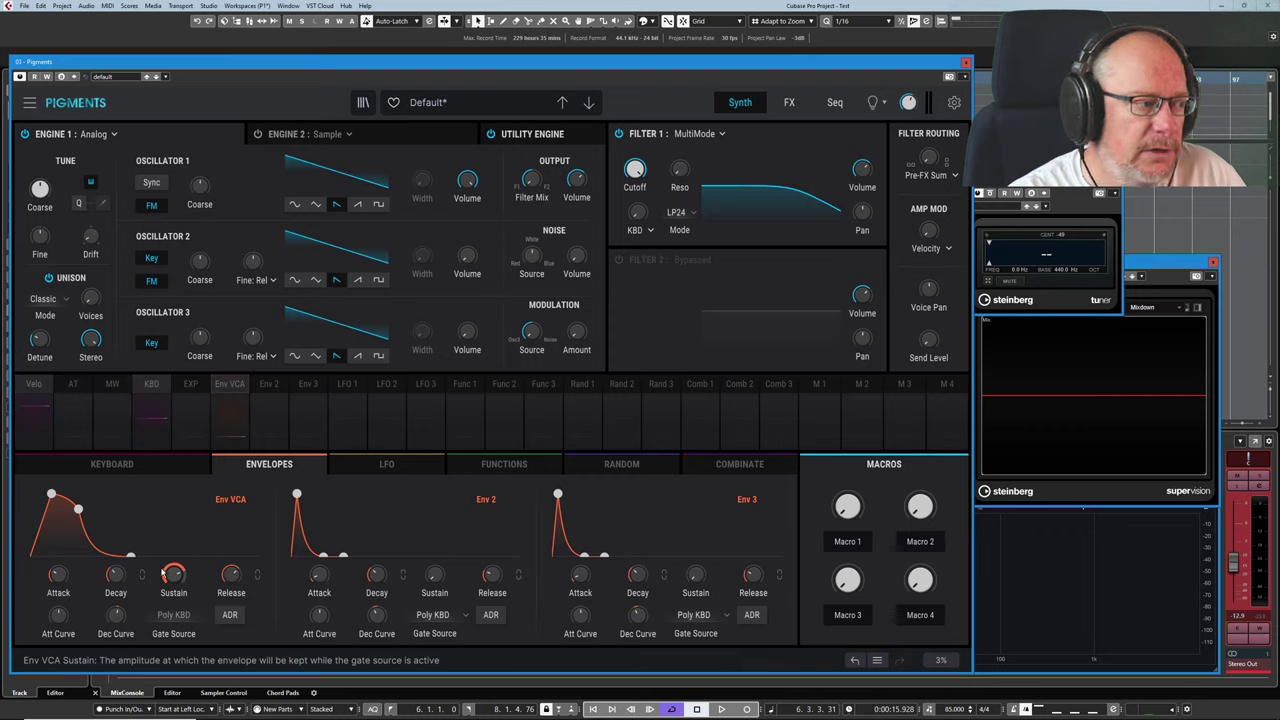
{"action": "mouse_move", "coordinate": [130, 607]}
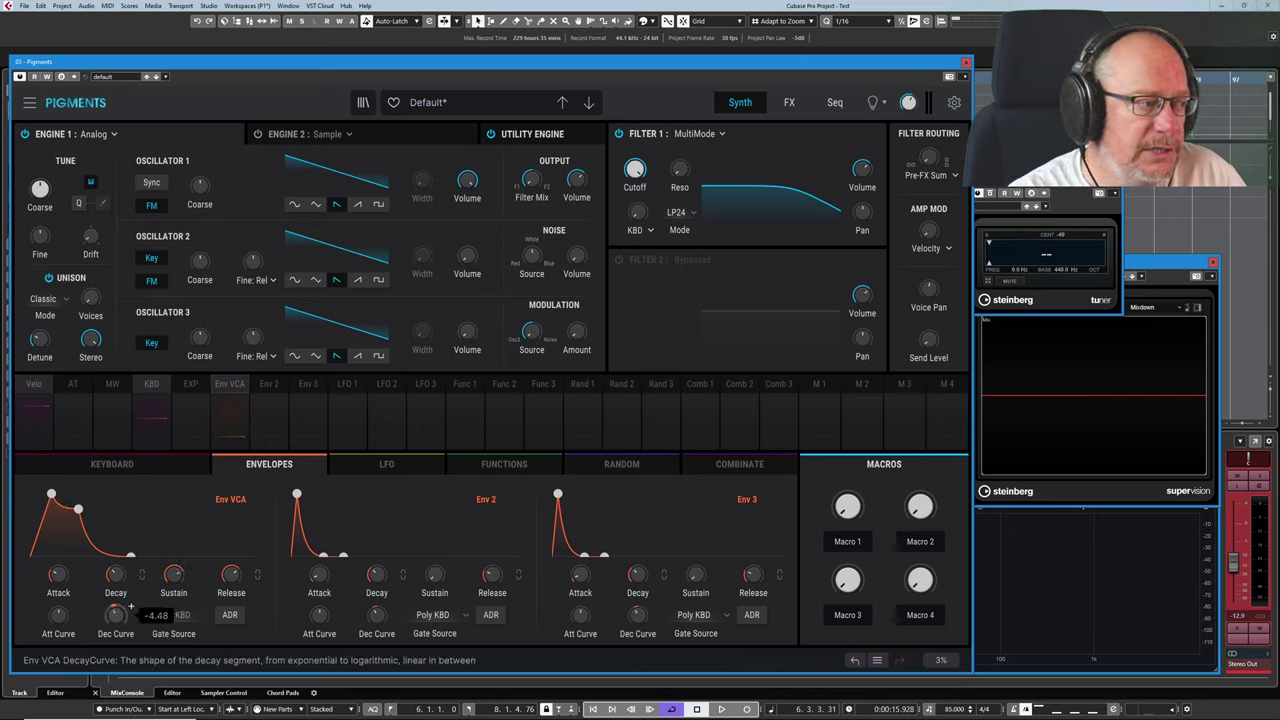
{"action": "left_click_drag", "start_coordinate": [57, 611], "coordinate": [72, 598]}
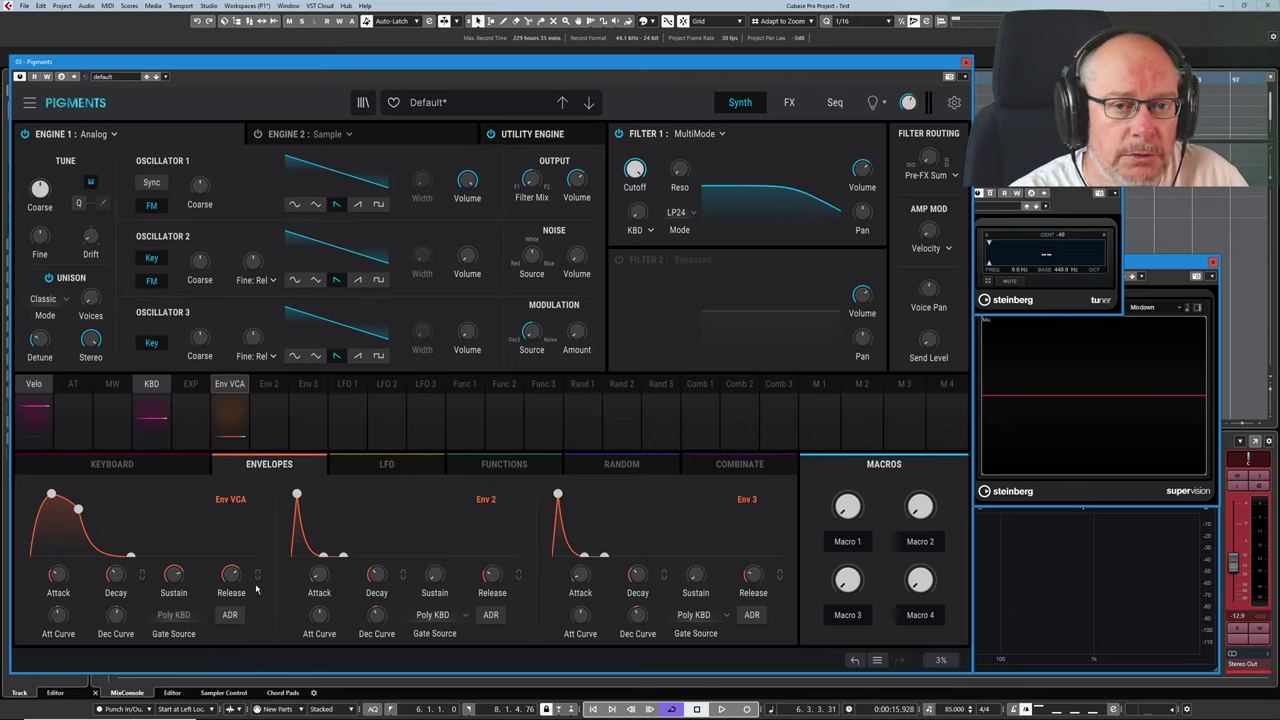
Compare the Env VCA Release Link on and off, leave it off, and raise the decay slightly.
{"action": "left_click", "coordinate": [142, 578]}
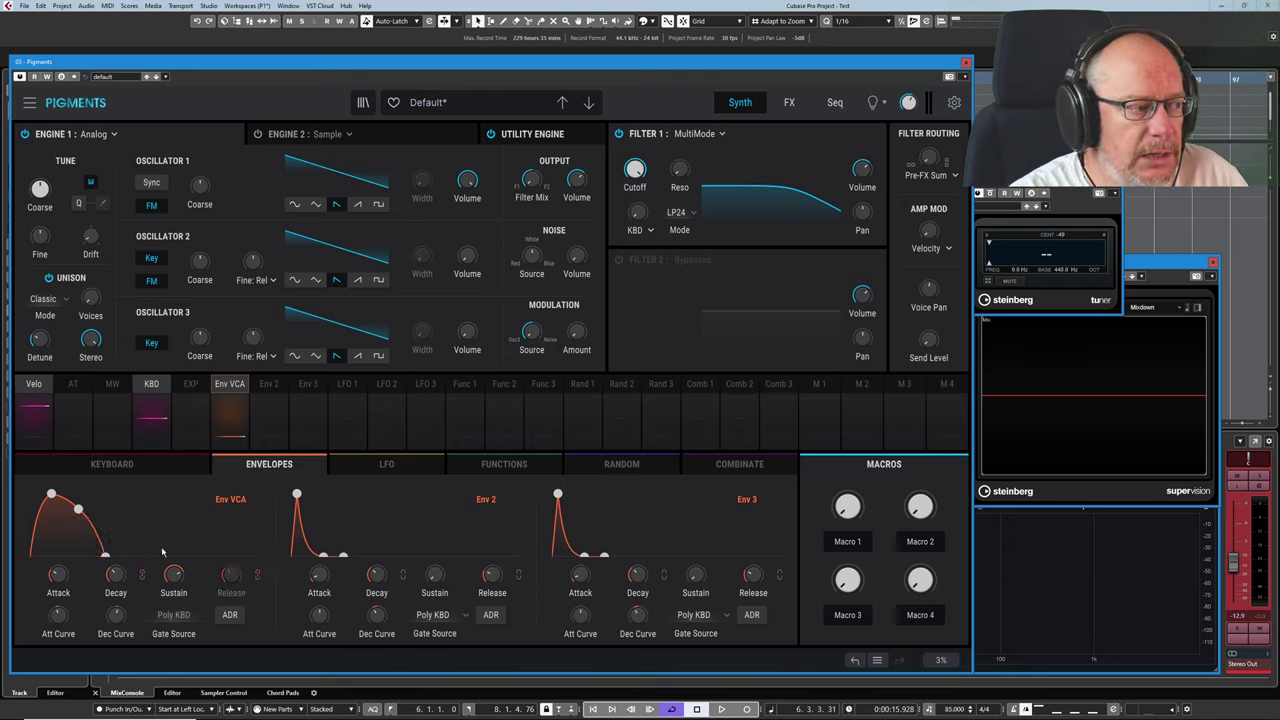
{"action": "left_click", "coordinate": [257, 577]}
{"action": "left_click", "coordinate": [142, 578]}
{"action": "left_click", "coordinate": [142, 578]}
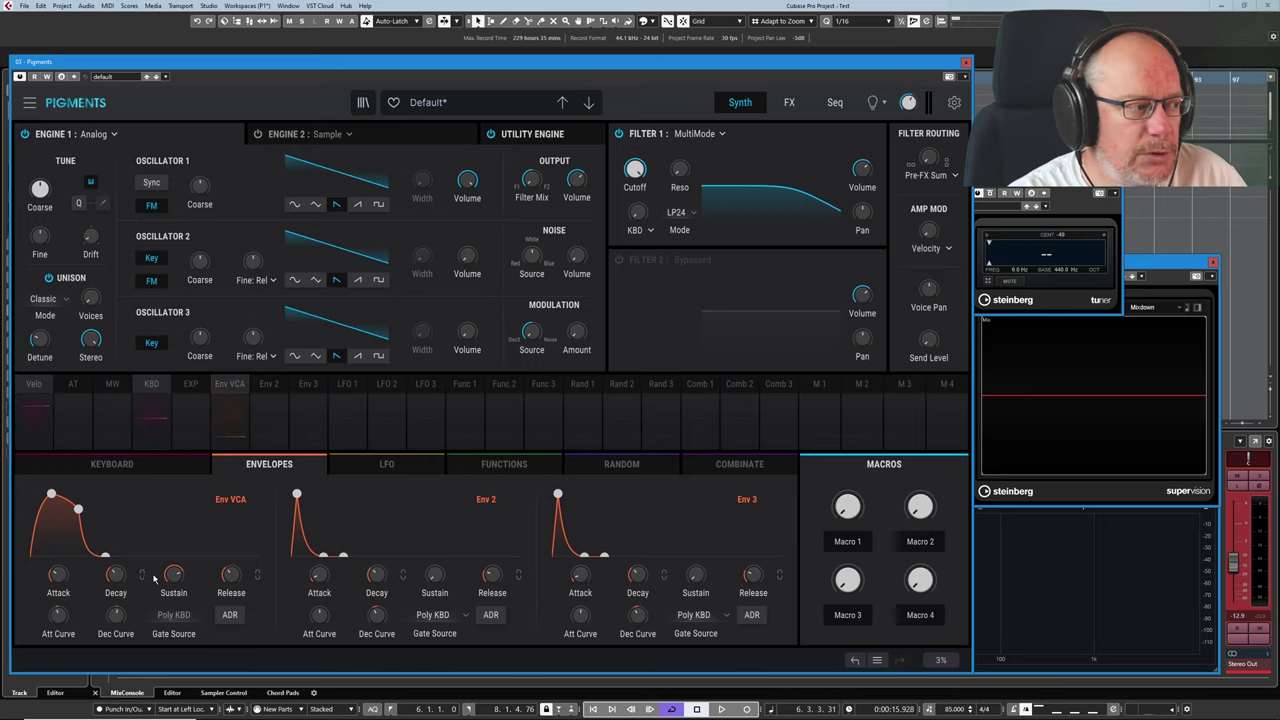
{"action": "mouse_move", "coordinate": [116, 578]}
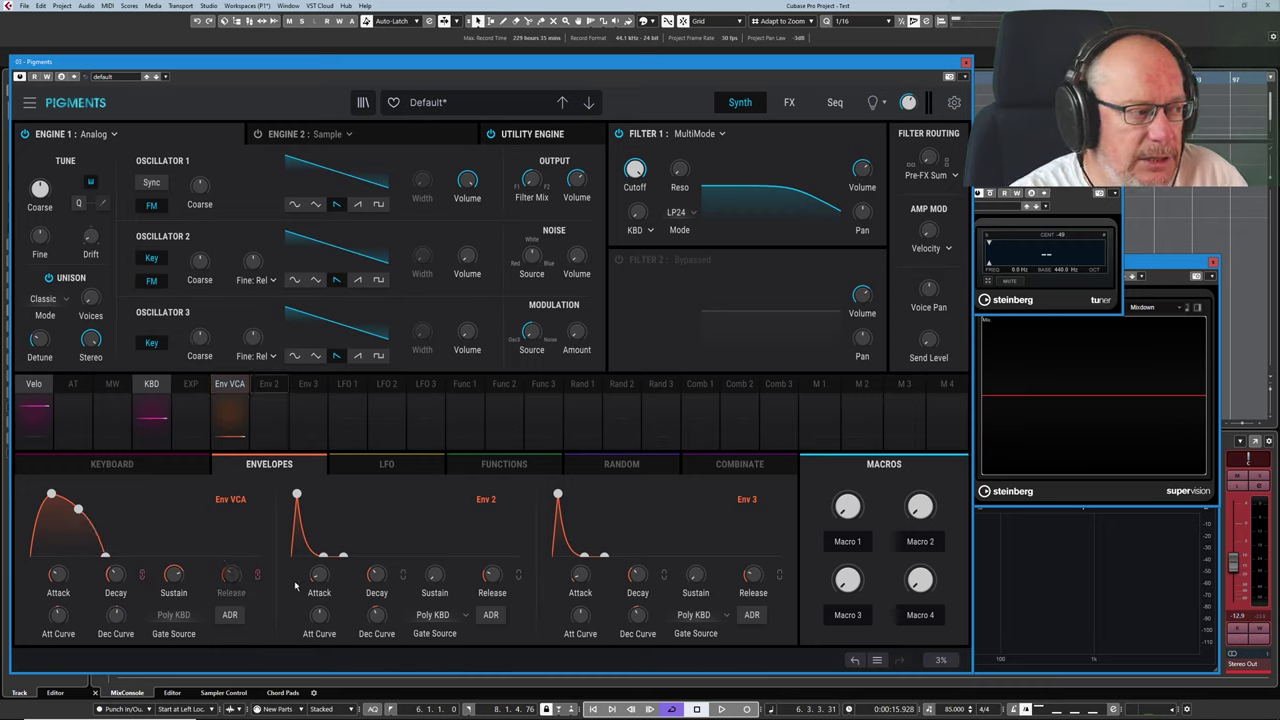
{"action": "scroll", "coordinate": [116, 578], "scroll_direction": "up", "scroll_amount": 2}
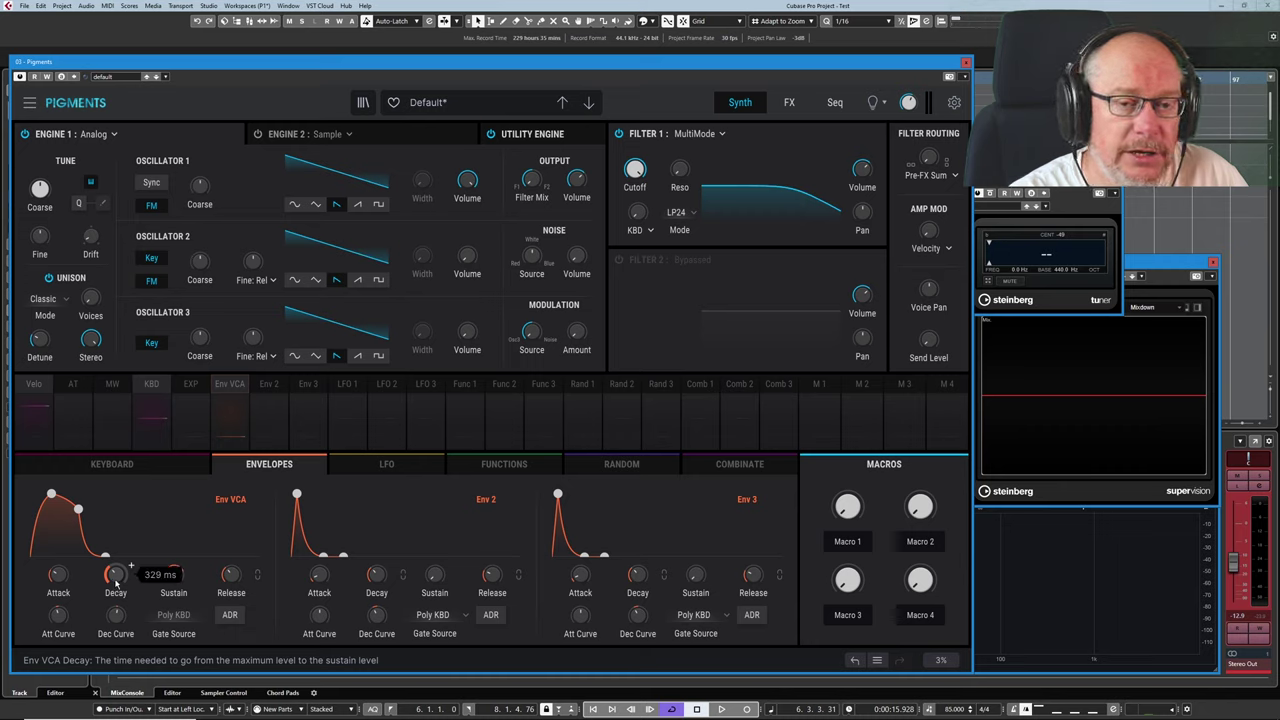
{"action": "left_click", "coordinate": [258, 576]}
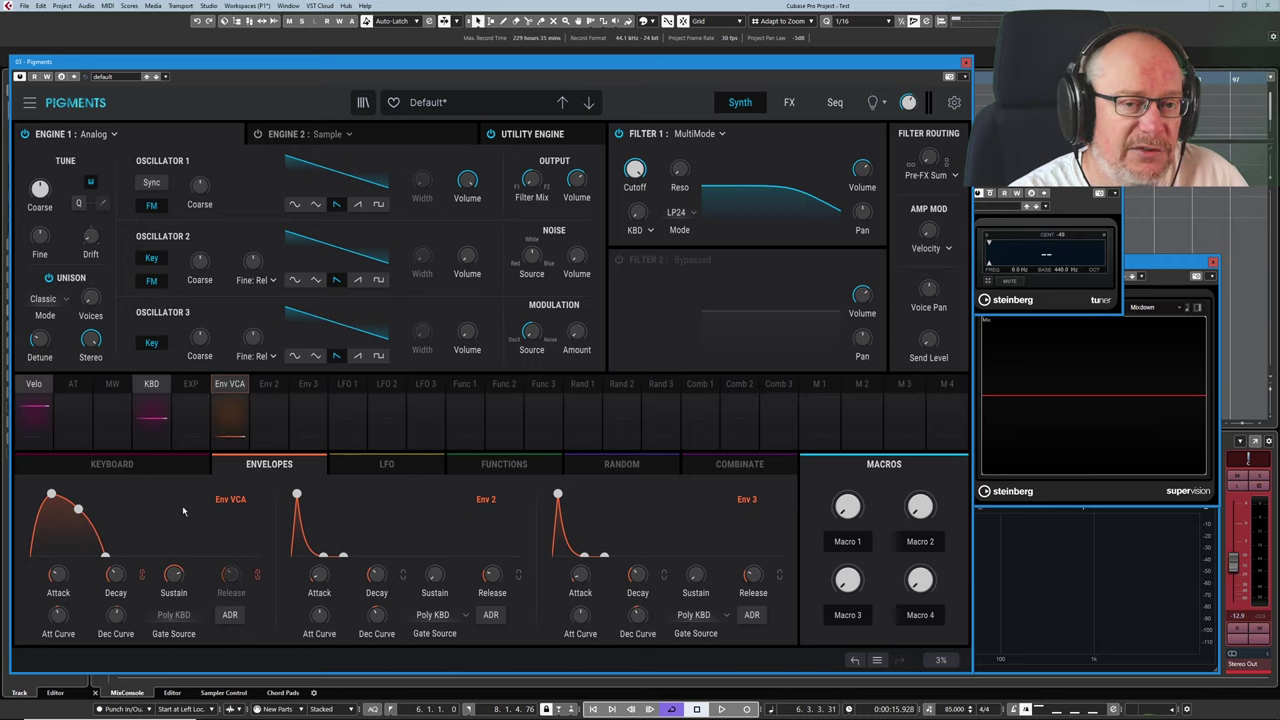
{"action": "left_click_drag", "start_coordinate": [115, 571], "coordinate": [130, 565]}
{"action": "scroll", "coordinate": [130, 565], "scroll_direction": "down", "scroll_amount": 5}
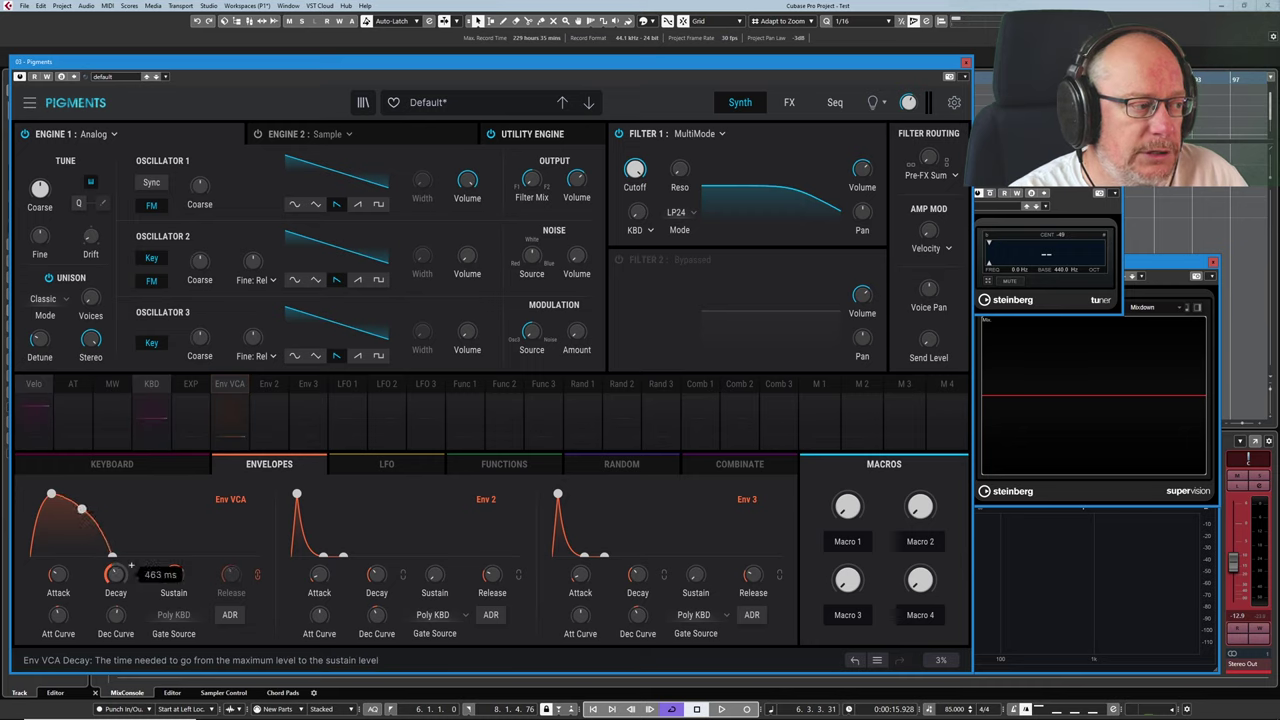
{"action": "scroll", "coordinate": [130, 565], "scroll_direction": "up", "scroll_amount": 3}
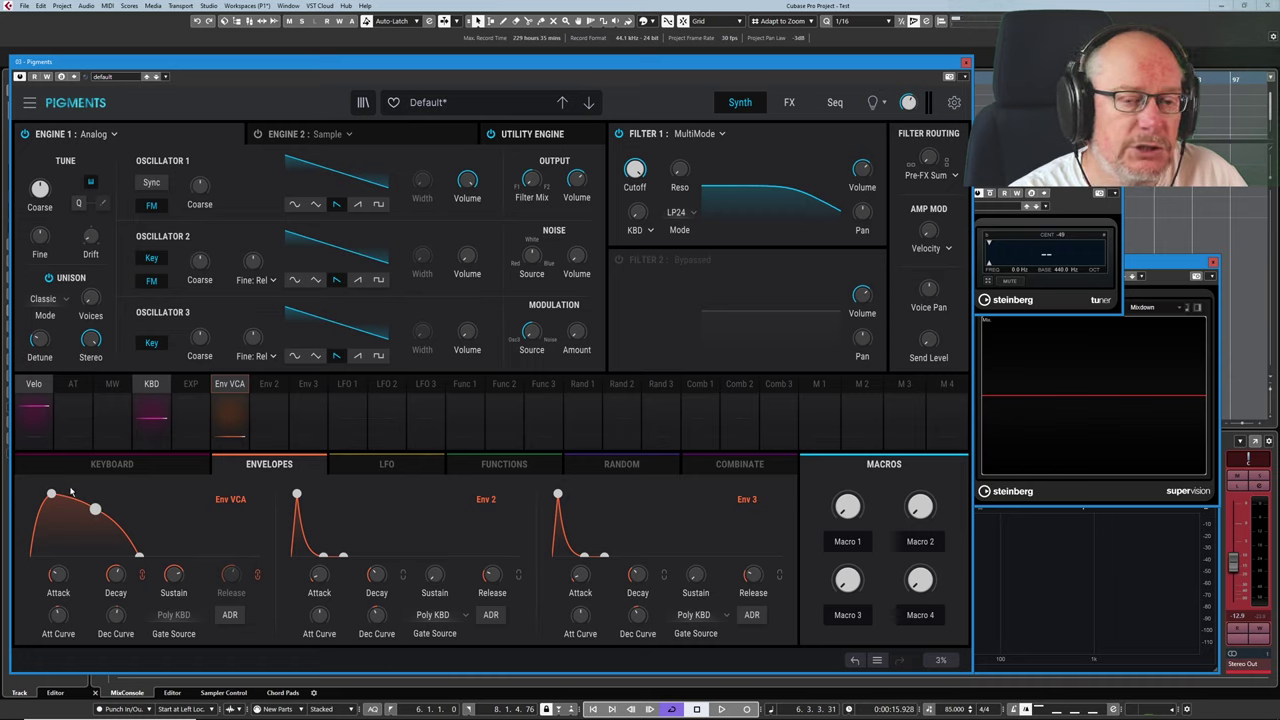
{"action": "scroll", "coordinate": [130, 565], "scroll_direction": "down", "scroll_amount": 4}
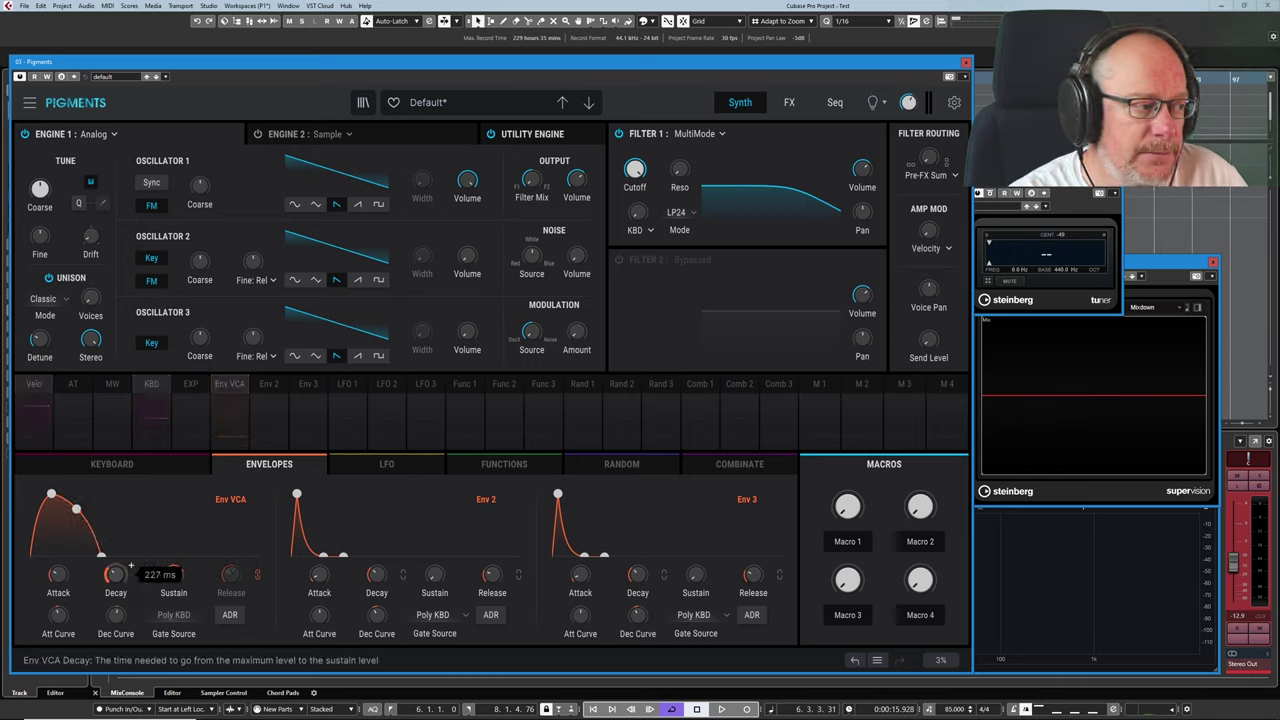
{"action": "scroll", "coordinate": [130, 566], "scroll_direction": "up", "scroll_amount": 5}
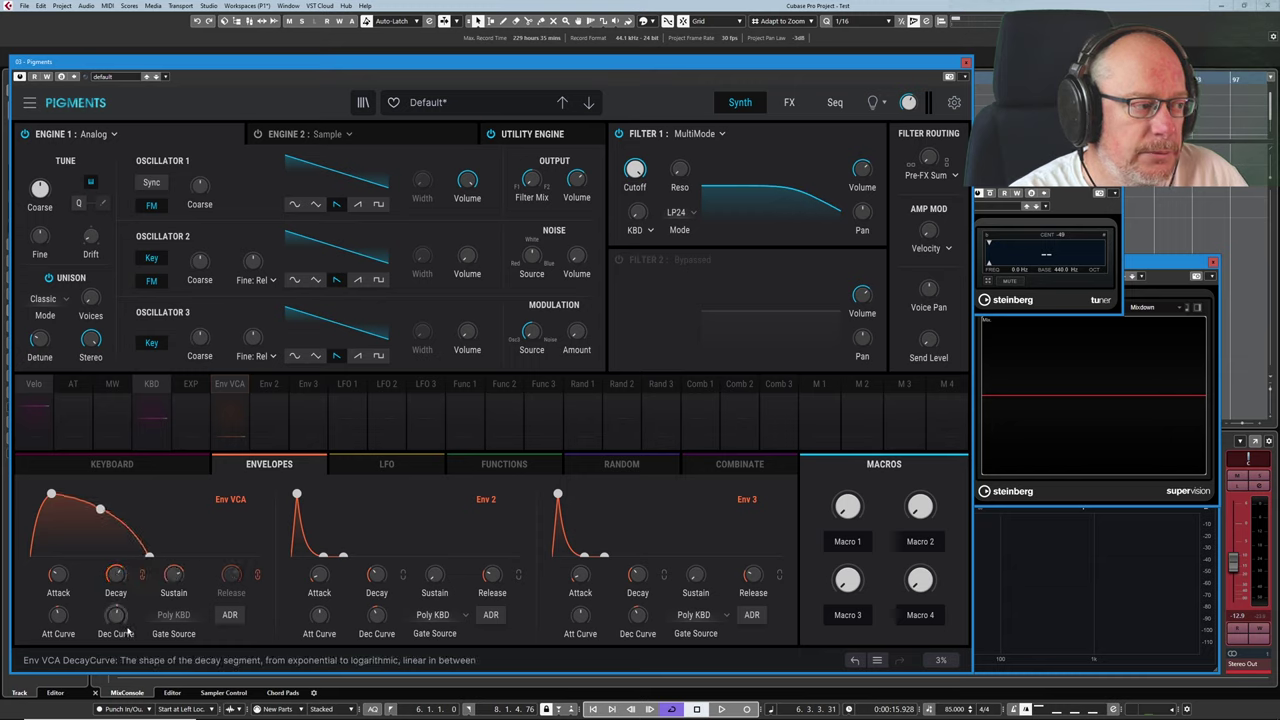
{"action": "scroll", "coordinate": [118, 616], "scroll_direction": "up", "scroll_amount": 3}
{"action": "scroll", "coordinate": [118, 616], "scroll_direction": "down", "scroll_amount": 3}
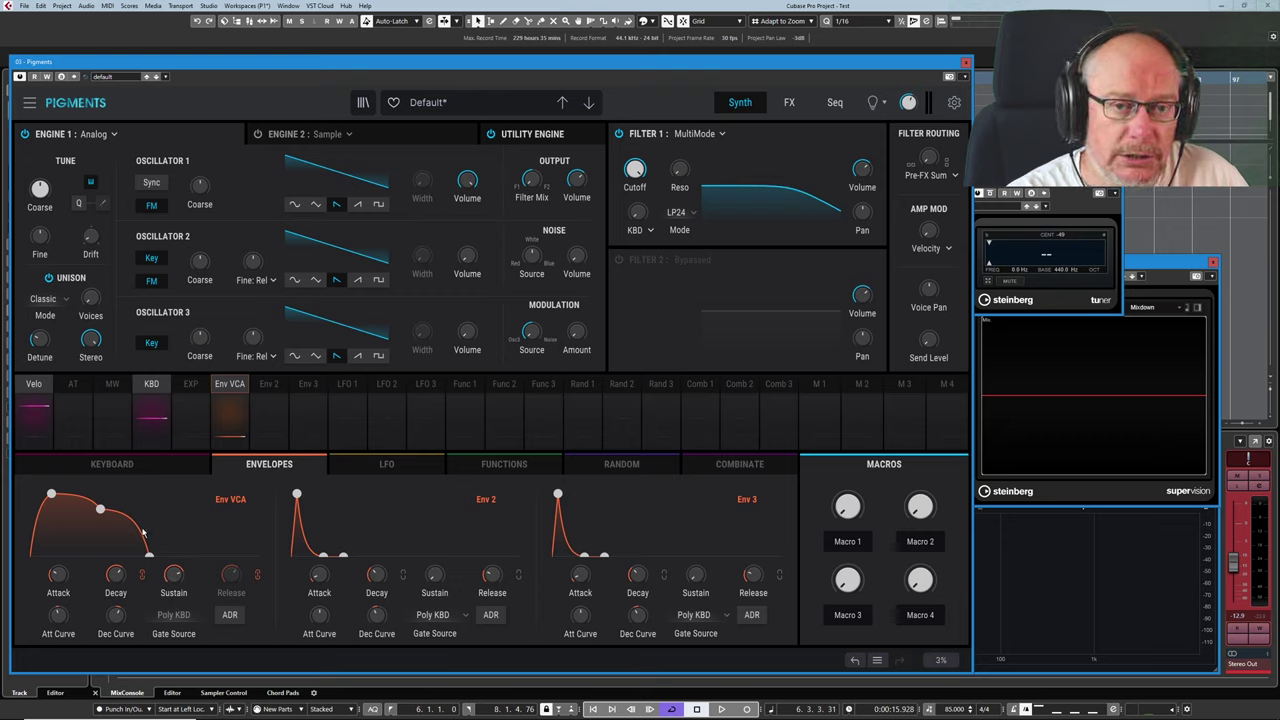
Set the Env VCA Dec Curve knob to about 3.11.
{"action": "mouse_move", "coordinate": [124, 608]}
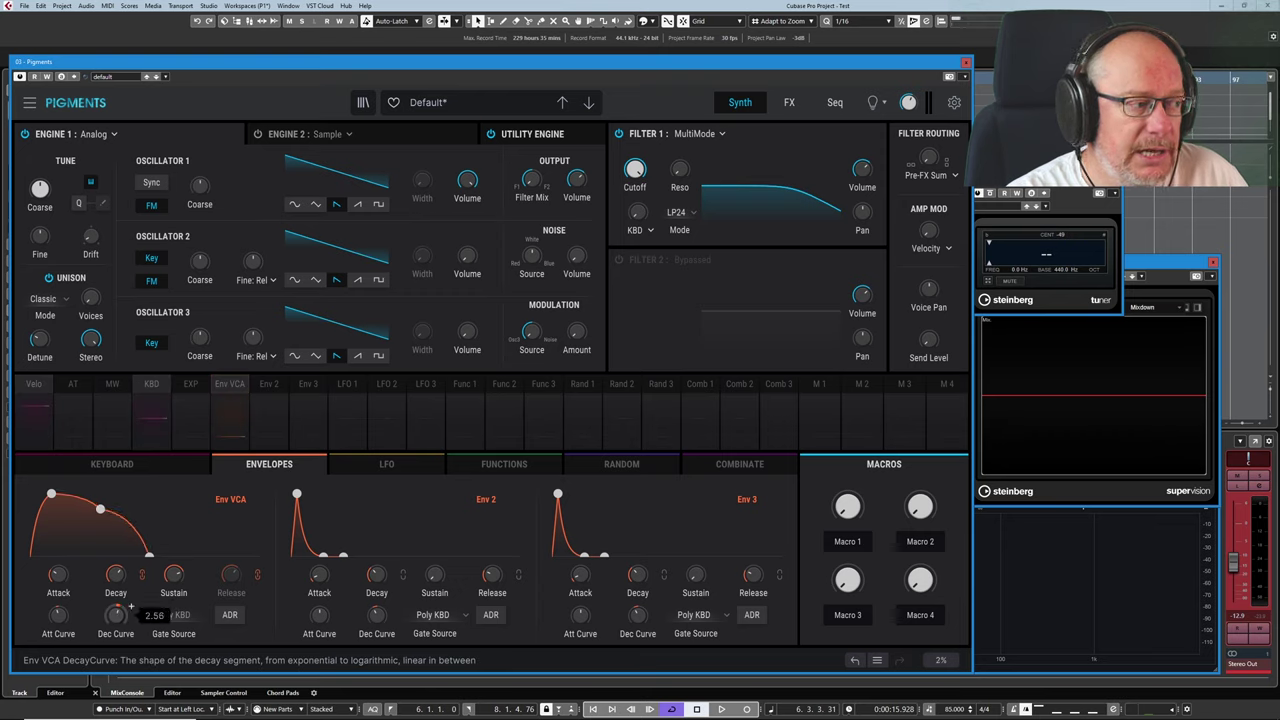
{"action": "scroll", "coordinate": [116, 612], "scroll_direction": "down", "scroll_amount": 15}
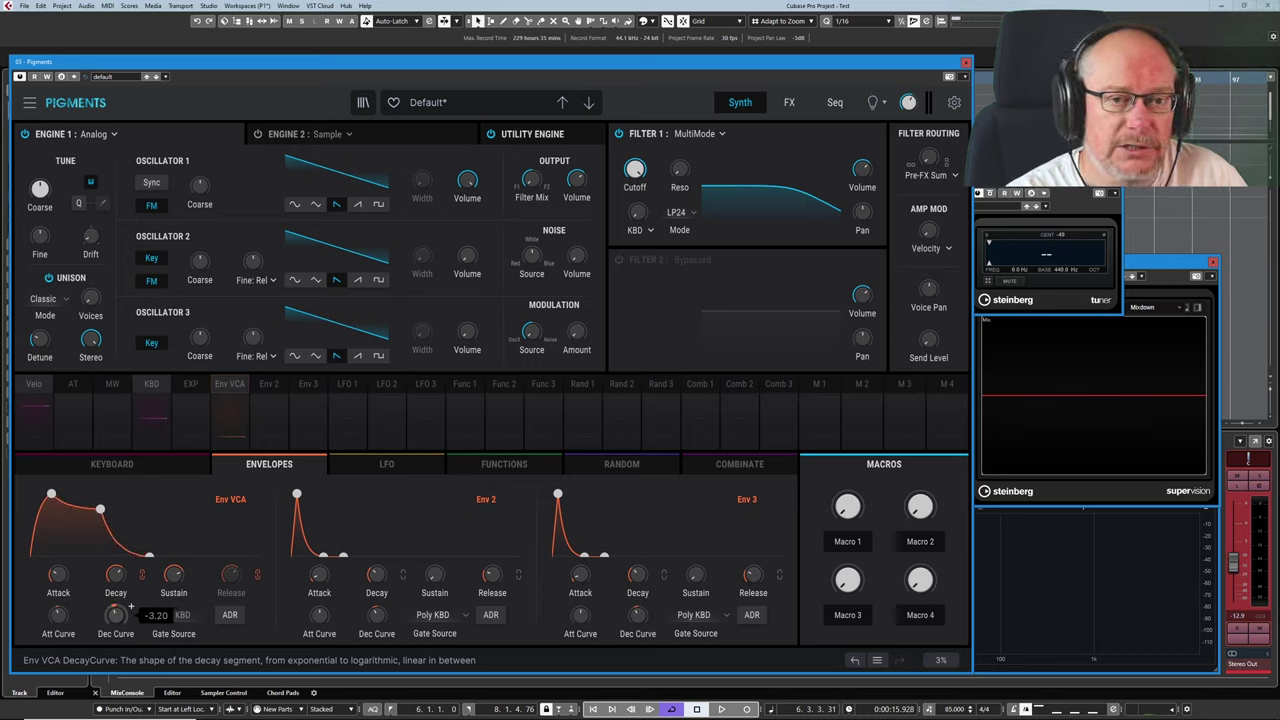
{"action": "scroll", "coordinate": [129, 606], "scroll_direction": "up", "scroll_amount": 3}
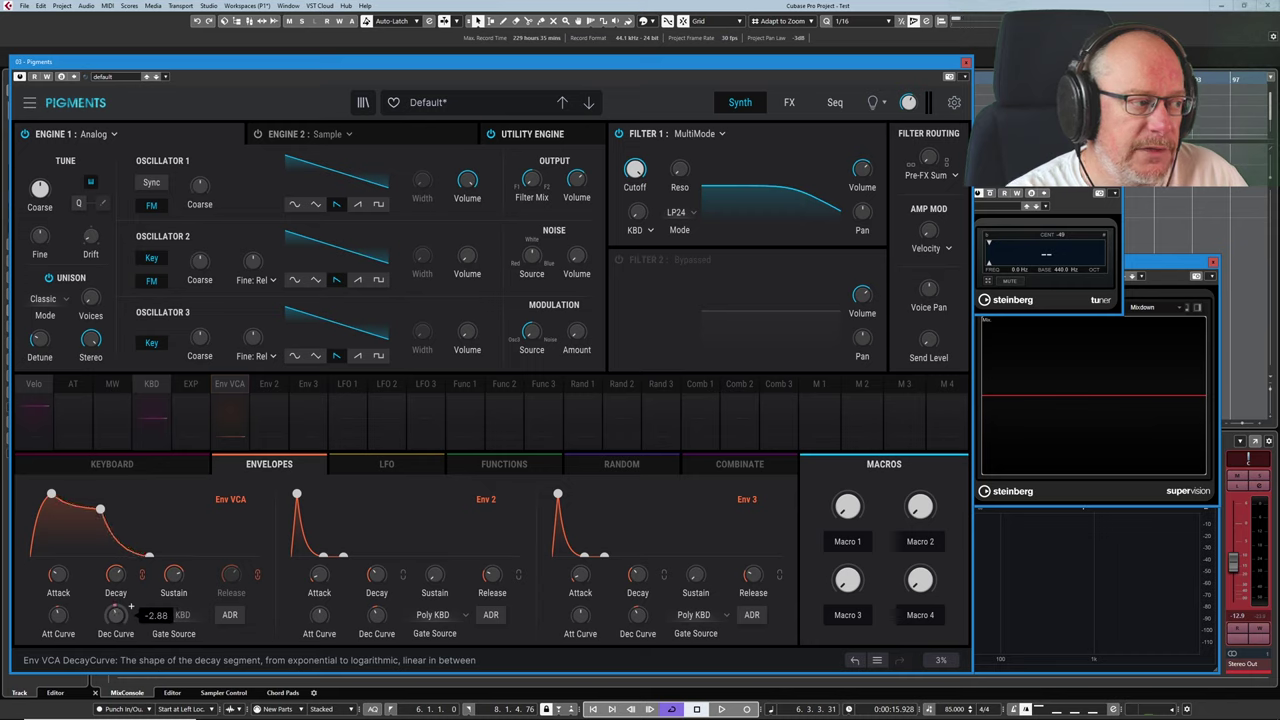
{"action": "scroll", "coordinate": [129, 606], "scroll_direction": "up", "scroll_amount": 12}
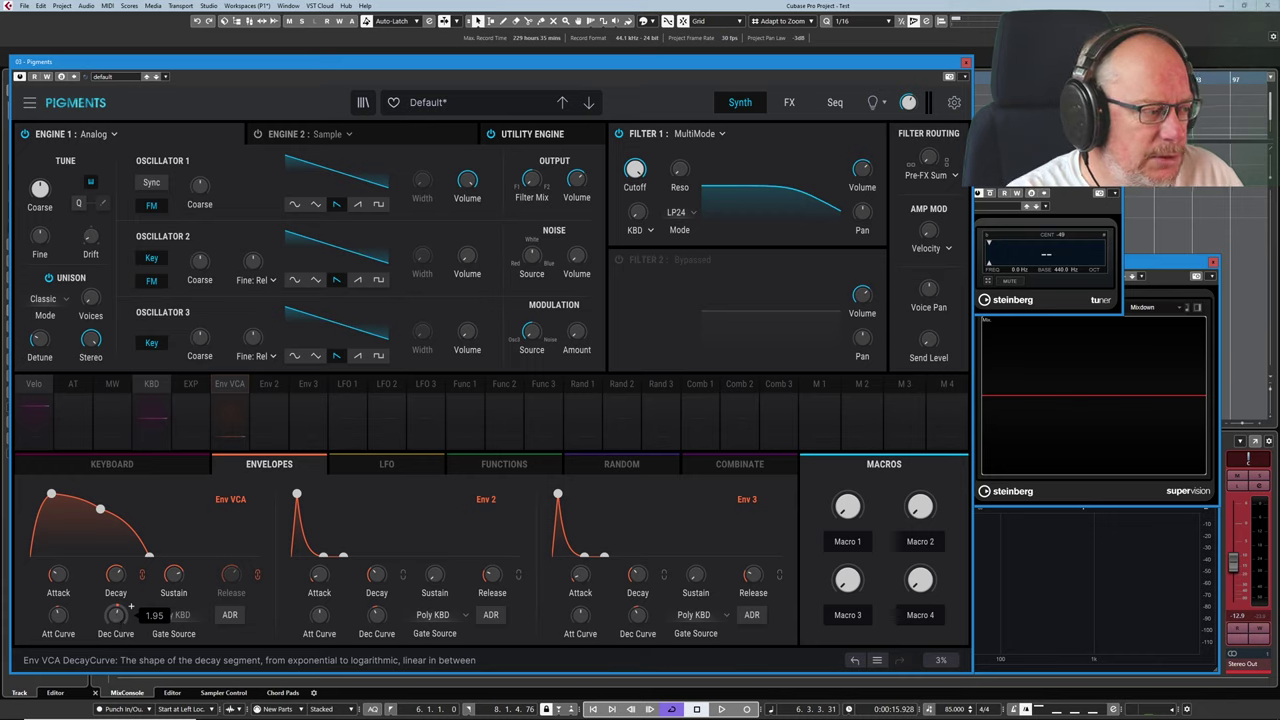
{"action": "scroll", "coordinate": [129, 606], "scroll_direction": "up", "scroll_amount": 1}
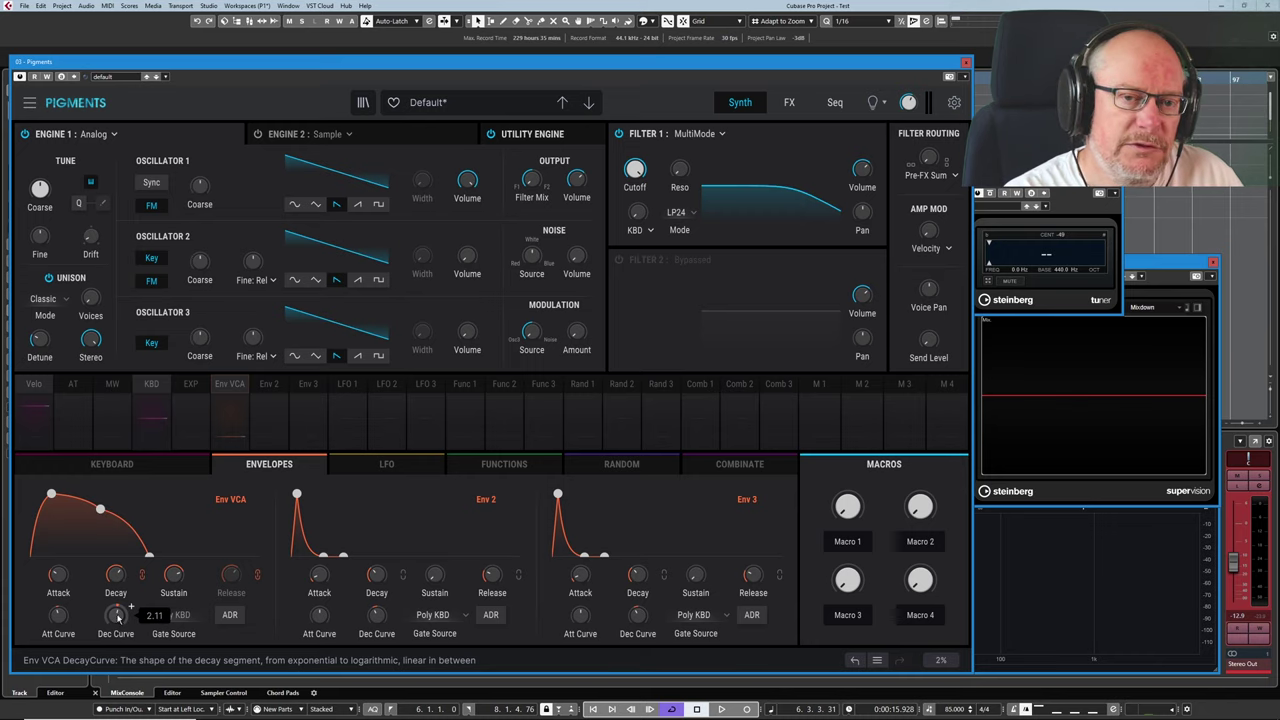
{"action": "scroll", "coordinate": [129, 606], "scroll_direction": "up", "scroll_amount": 6}
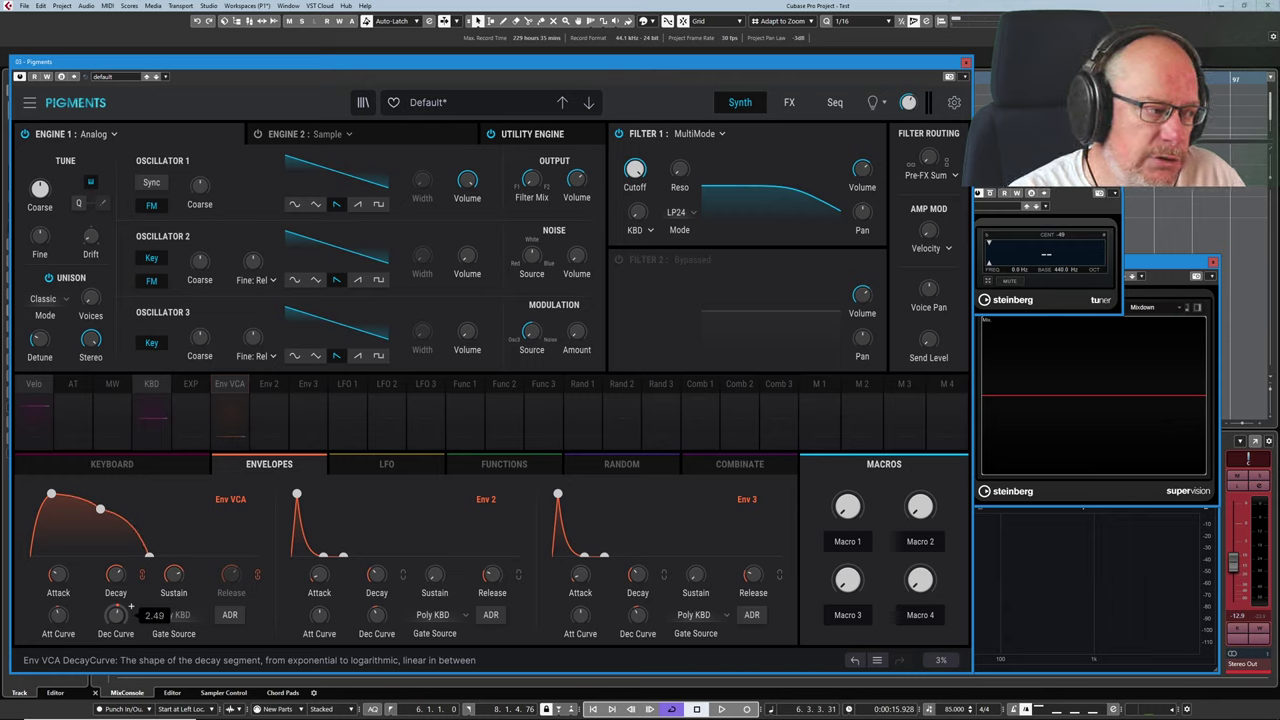
{"action": "scroll", "coordinate": [129, 606], "scroll_direction": "down", "scroll_amount": 1}
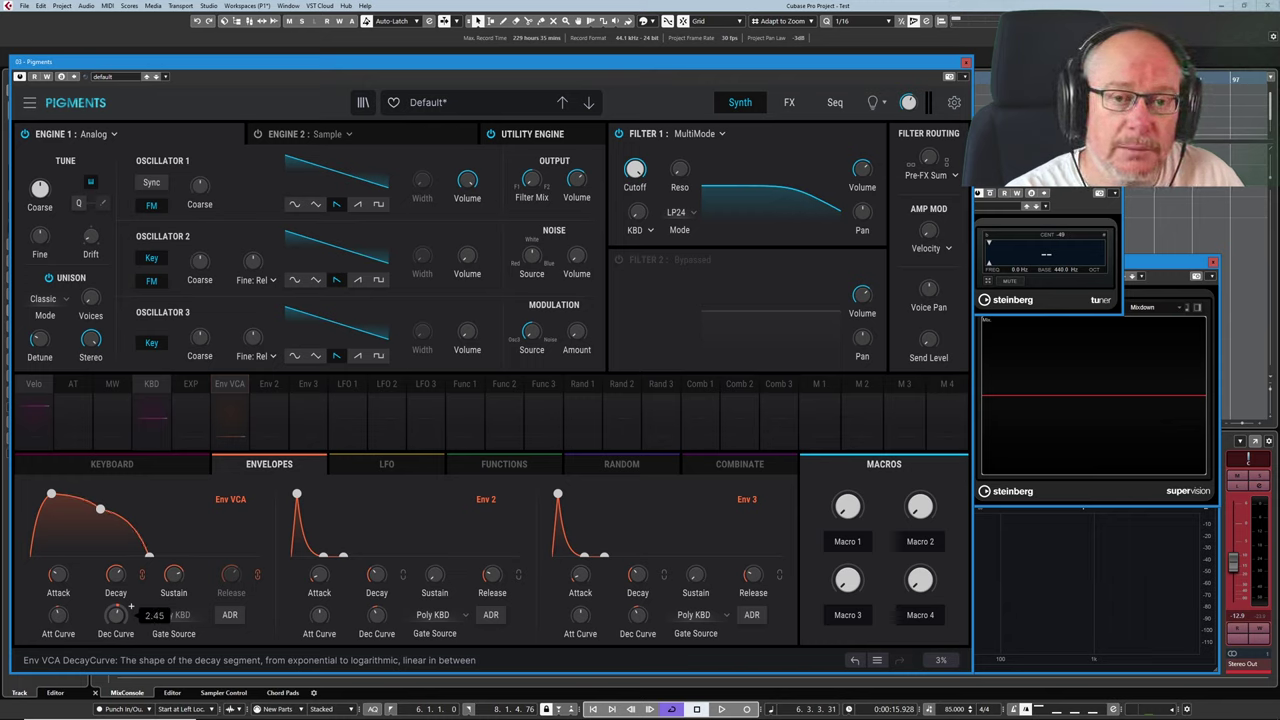
{"action": "scroll", "coordinate": [129, 606], "scroll_direction": "up", "scroll_amount": 7}
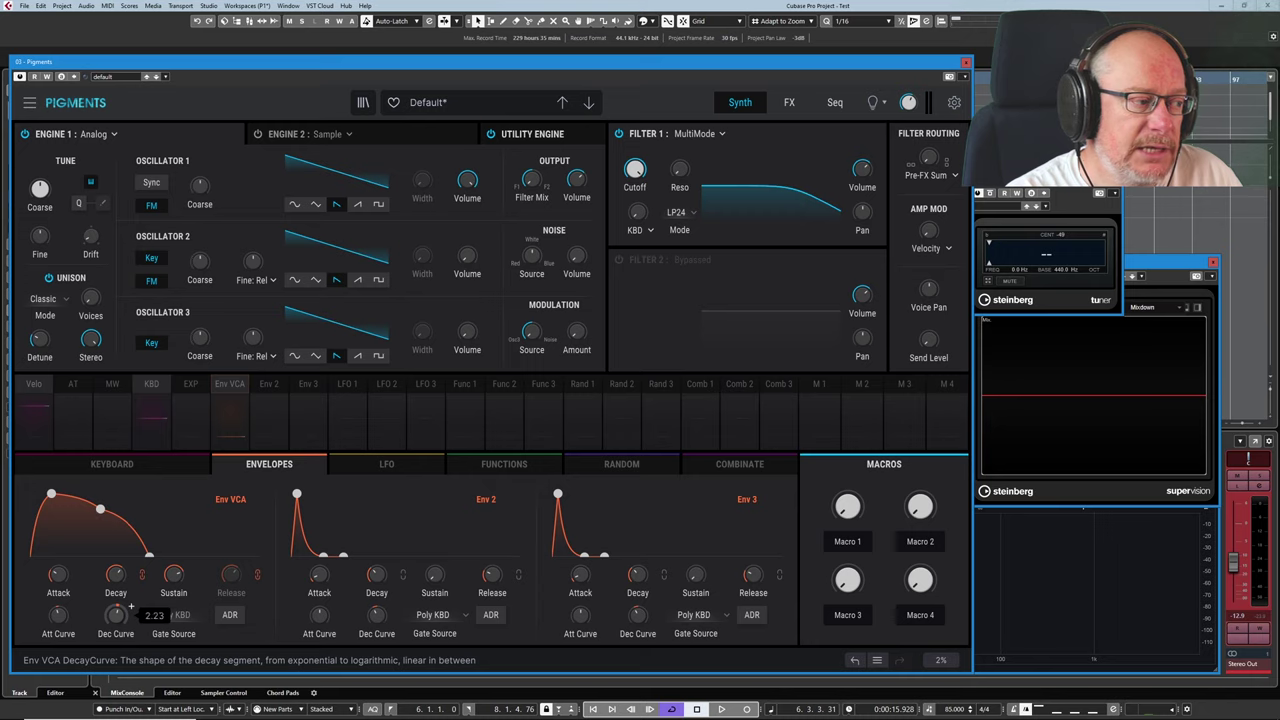
{"action": "scroll", "coordinate": [129, 606], "scroll_direction": "up", "scroll_amount": 3}
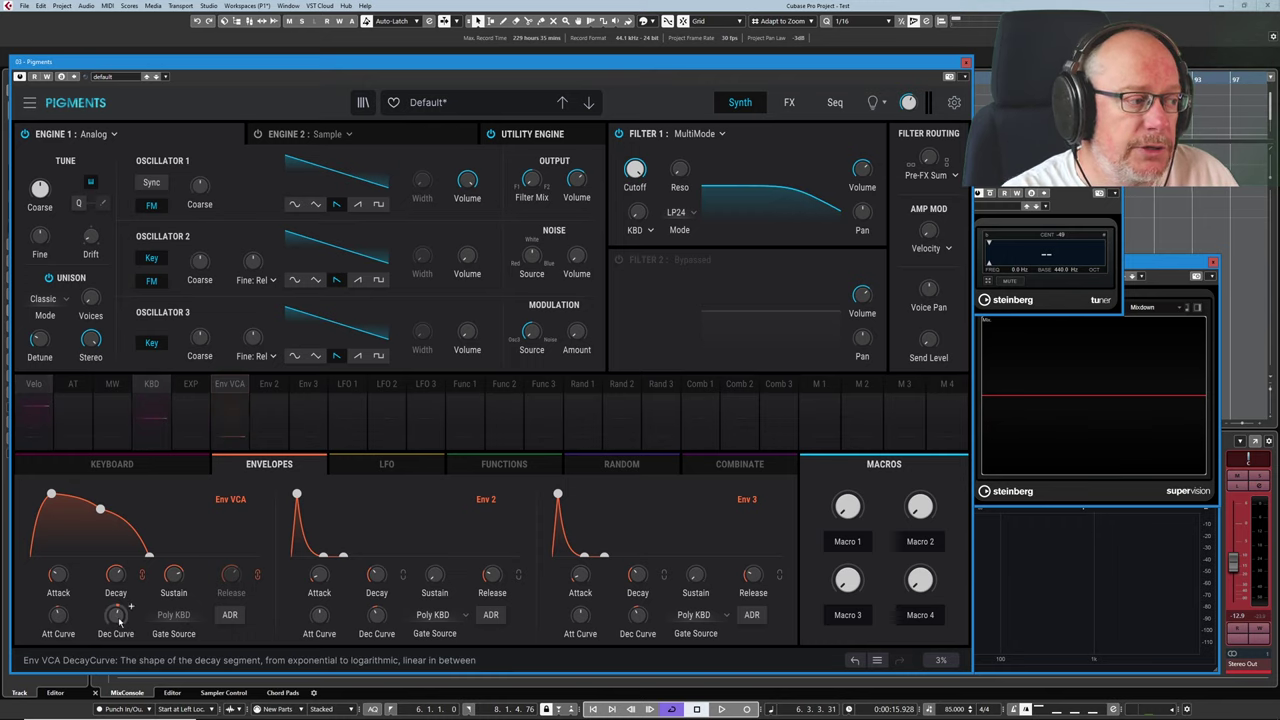
{"action": "scroll", "coordinate": [129, 606], "scroll_direction": "down", "scroll_amount": 4}
{"action": "scroll", "coordinate": [129, 606], "scroll_direction": "up", "scroll_amount": 4}
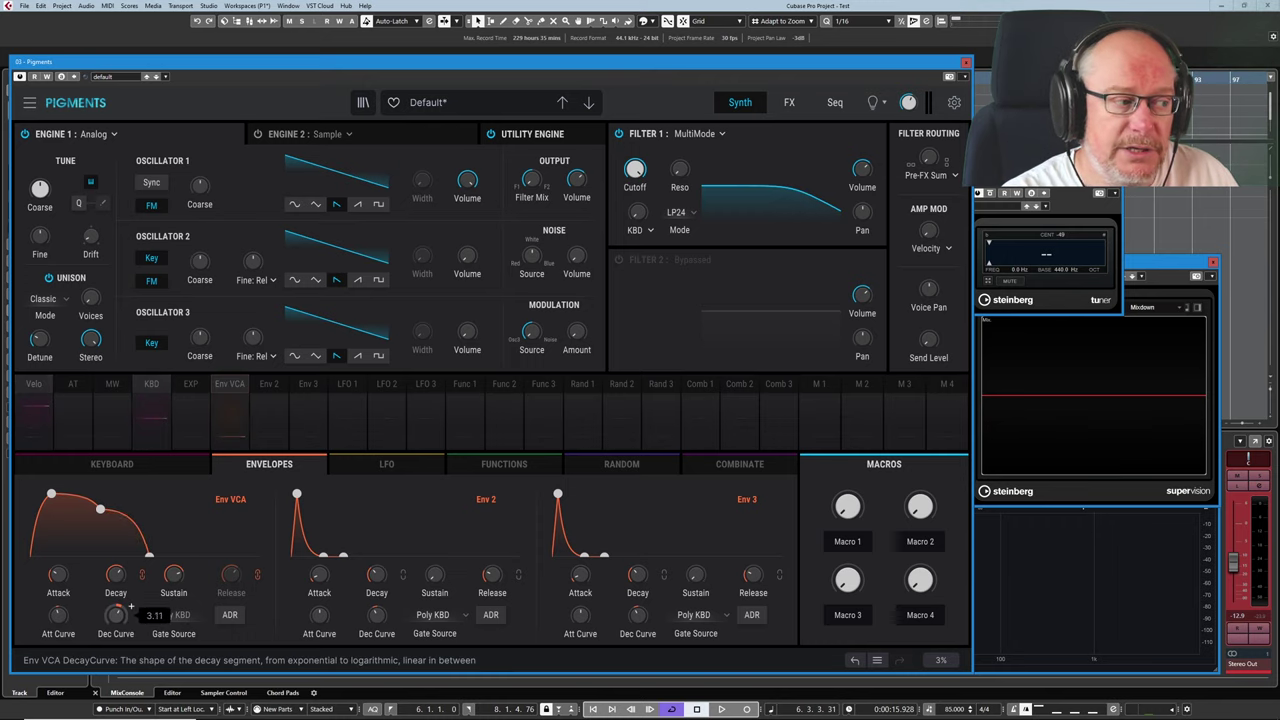
{"action": "scroll", "coordinate": [129, 606], "scroll_direction": "down", "scroll_amount": 4}
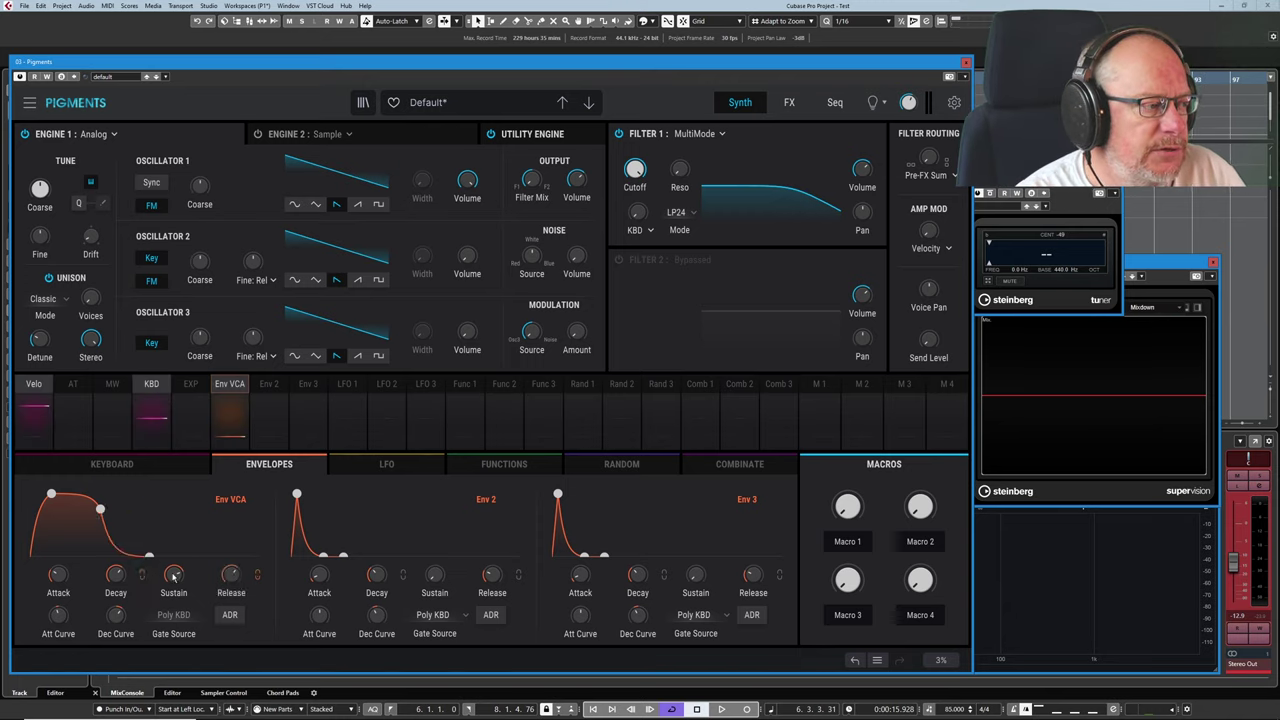
Move the Env VCA attack peak later, lower the decay/sustain point, and shorten the release tail.
{"action": "left_click_drag", "start_coordinate": [148, 556], "coordinate": [189, 556]}
{"action": "left_click_drag", "start_coordinate": [100, 510], "coordinate": [120, 520]}
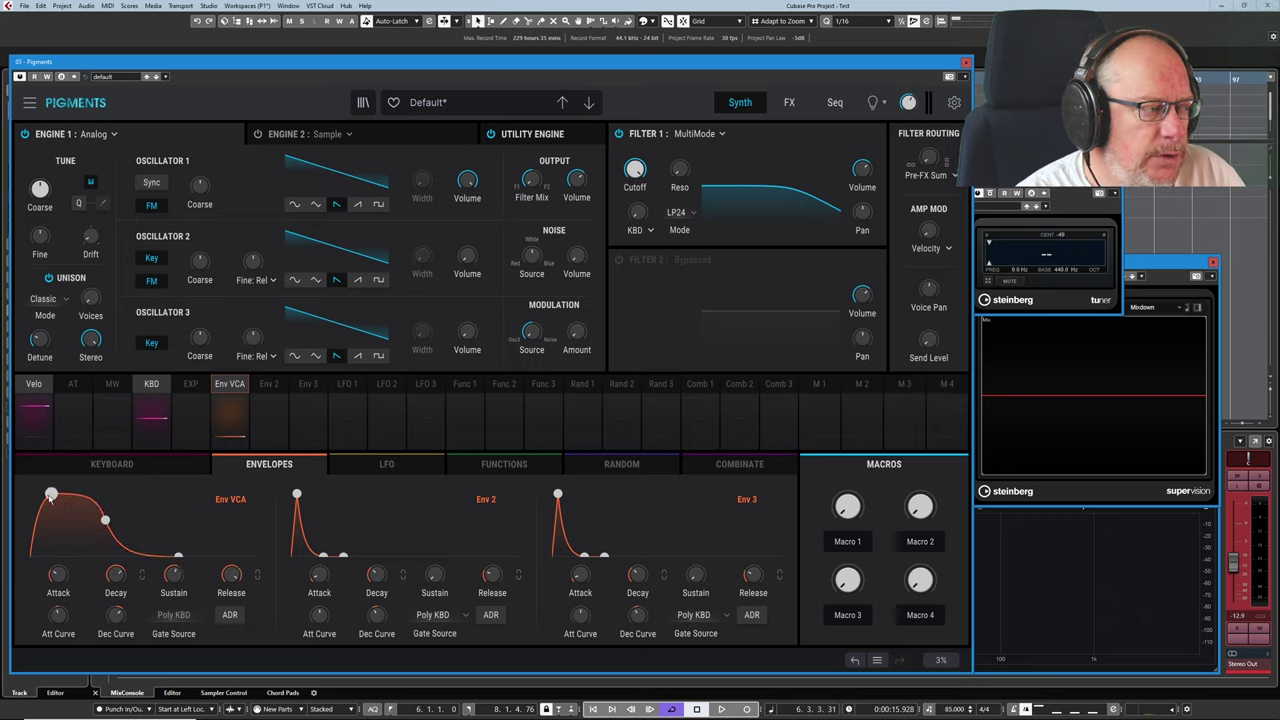
{"action": "left_click_drag", "start_coordinate": [52, 494], "coordinate": [96, 520]}
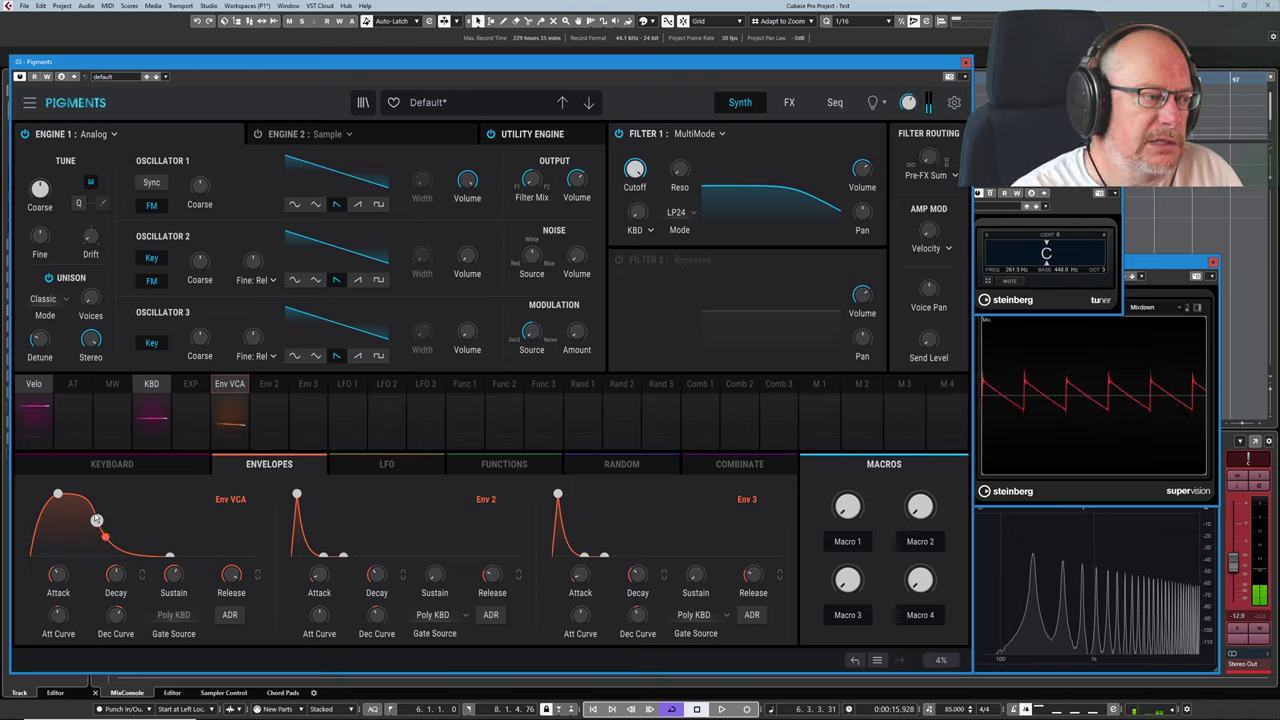
{"action": "left_click_drag", "start_coordinate": [168, 557], "coordinate": [141, 568]}
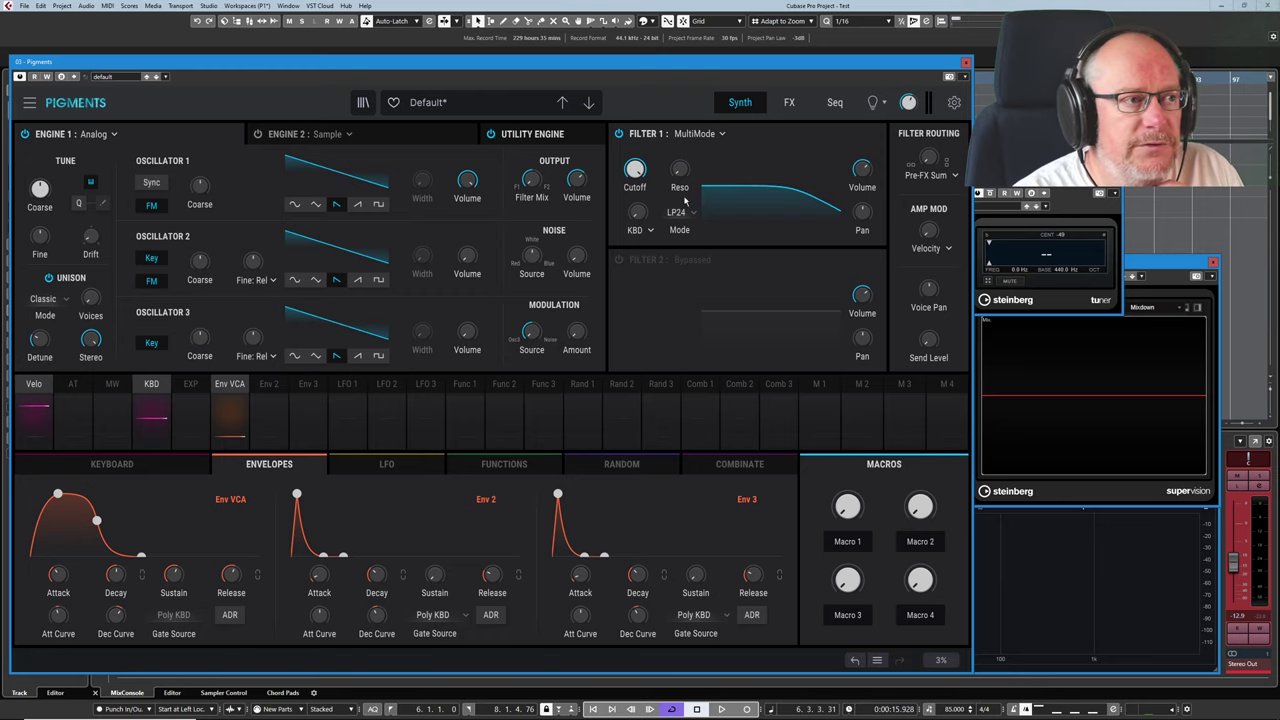
From the Filter 1 Cutoff knob, set Env 2's modulation amount to 0.45.
{"action": "left_click", "coordinate": [651, 163]}
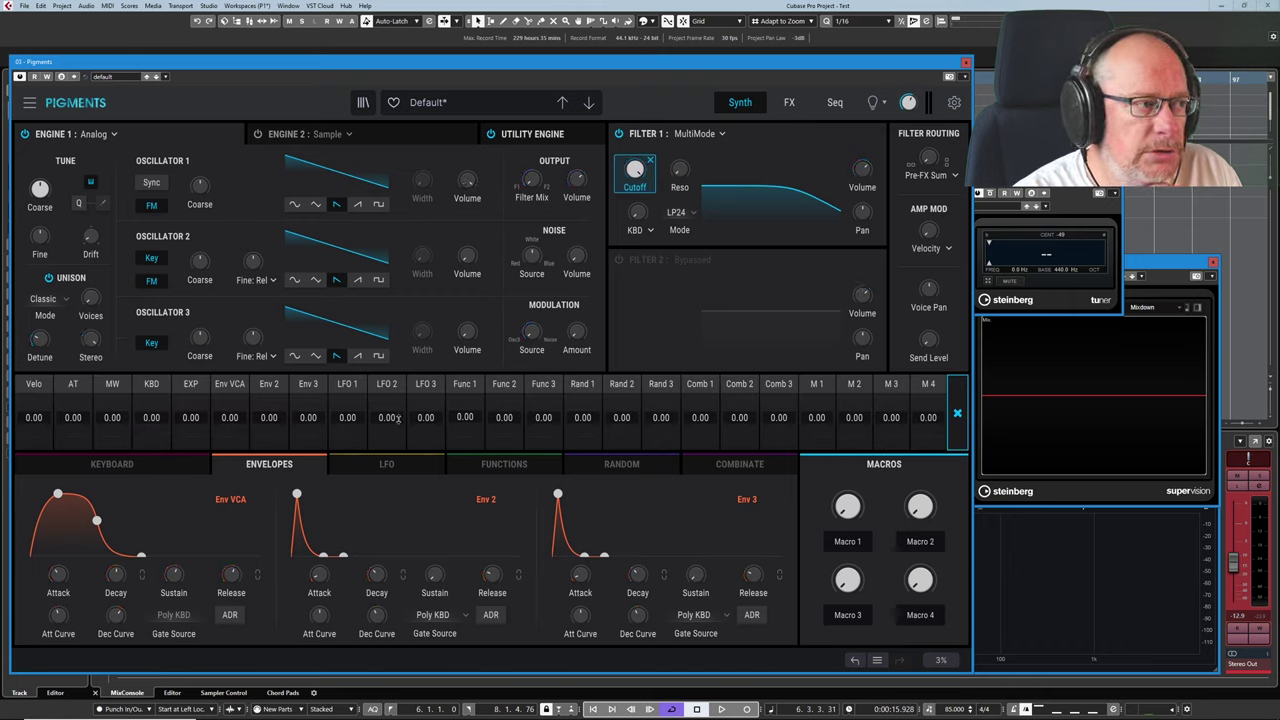
{"action": "left_click_drag", "start_coordinate": [268, 420], "coordinate": [268, 390]}
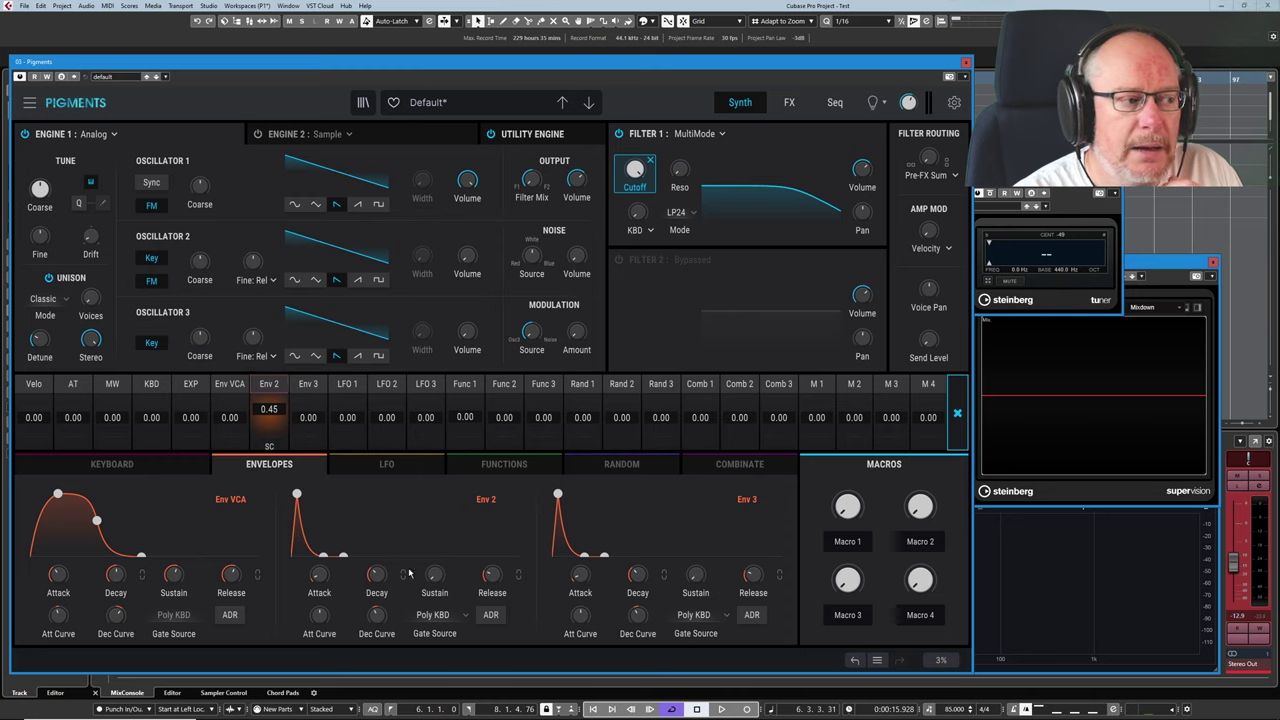
Confirm the Env 2 routing and lower Filter 1 cutoff to about 2868 Hz, nudged slightly back up.
{"action": "left_click", "coordinate": [640, 176]}
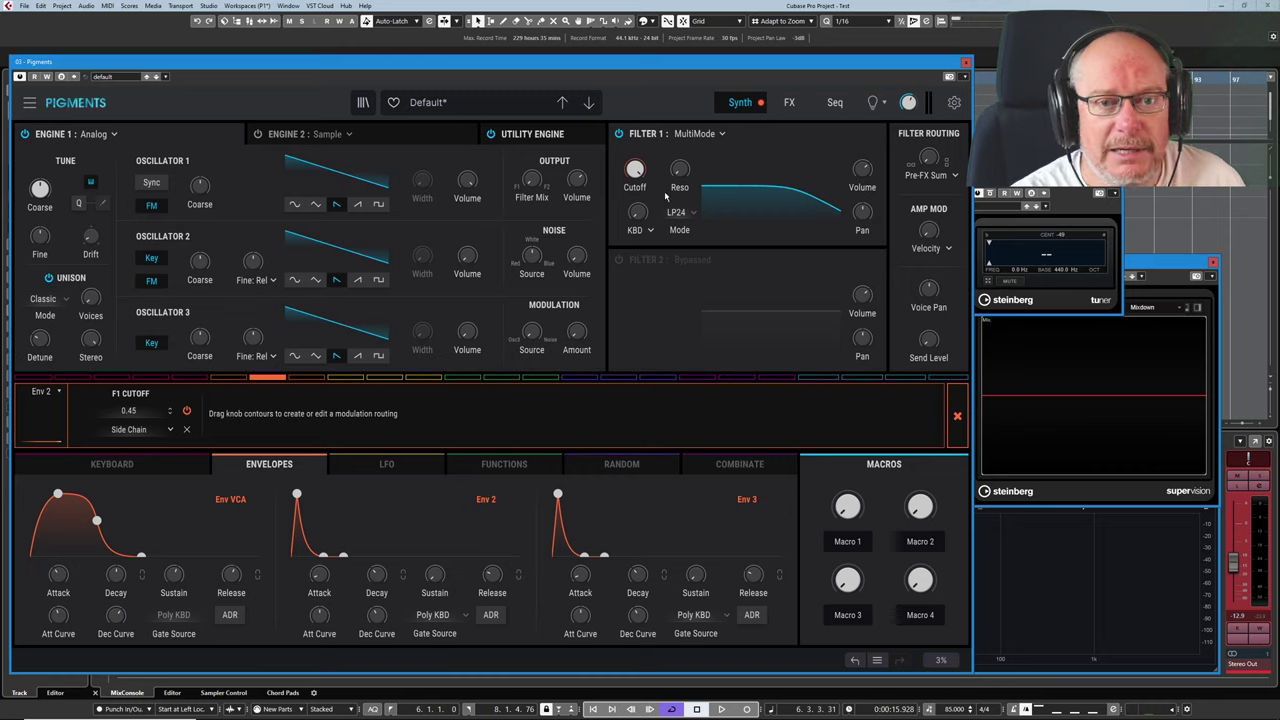
{"action": "mouse_move", "coordinate": [635, 170]}
{"action": "left_click_drag", "start_coordinate": [635, 170], "coordinate": [635, 256]}
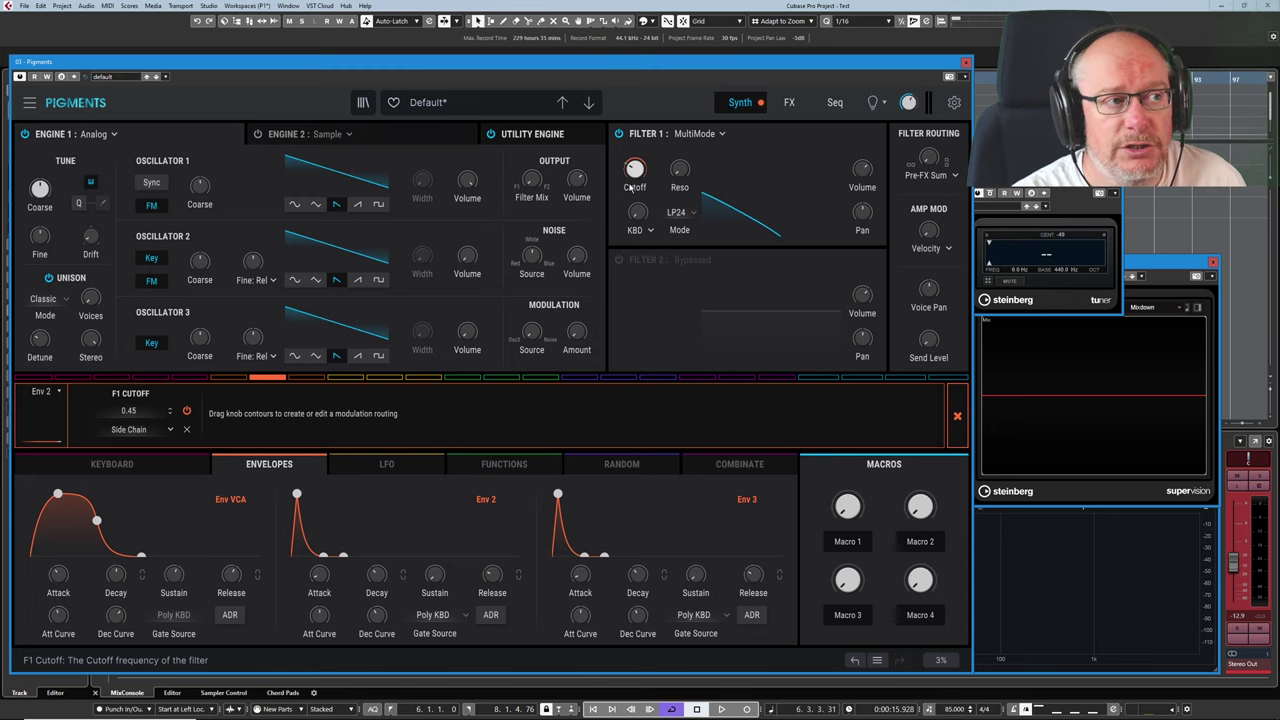
{"action": "left_click_drag", "start_coordinate": [635, 168], "coordinate": [631, 164]}
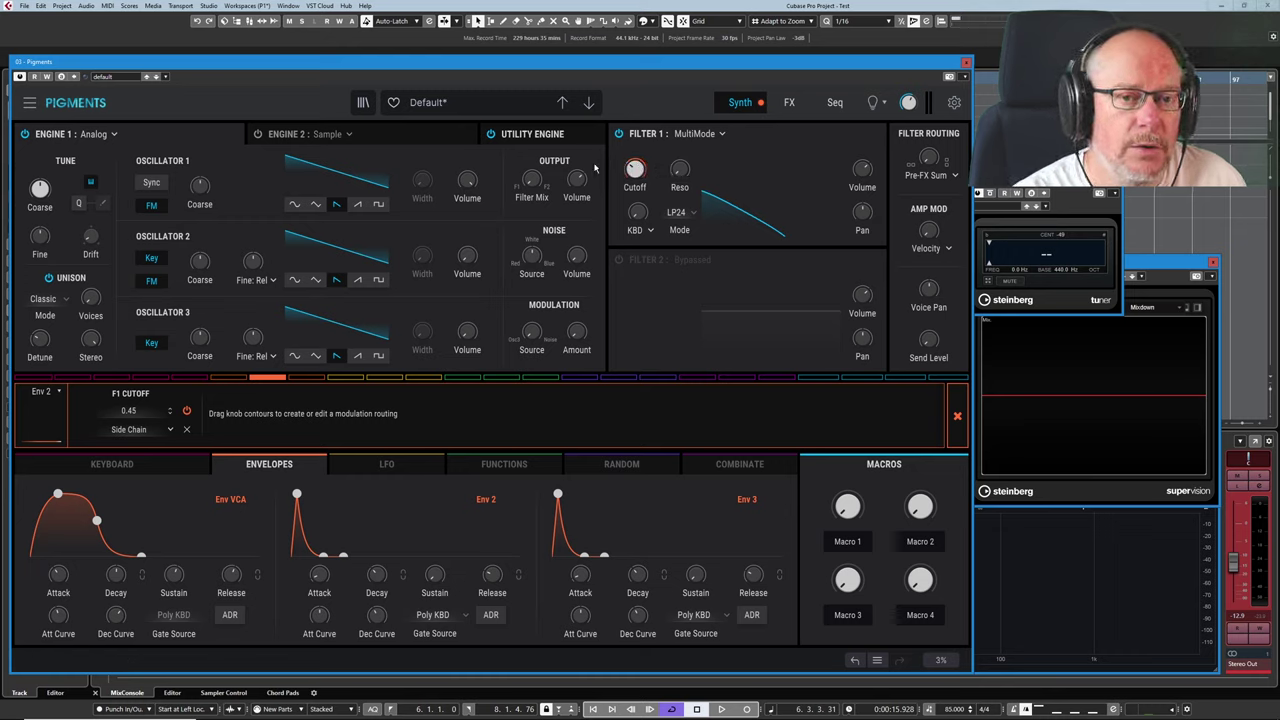
{"action": "left_click", "coordinate": [327, 527]}
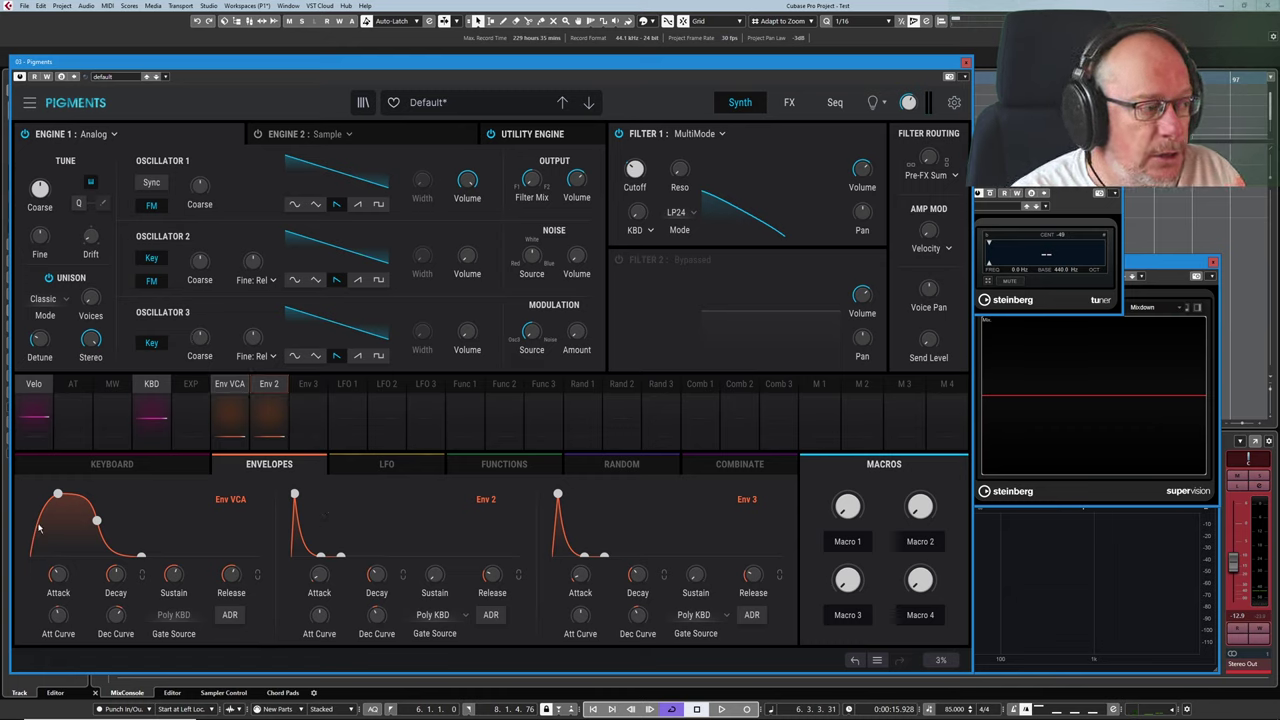
{"action": "mouse_move", "coordinate": [58, 575]}
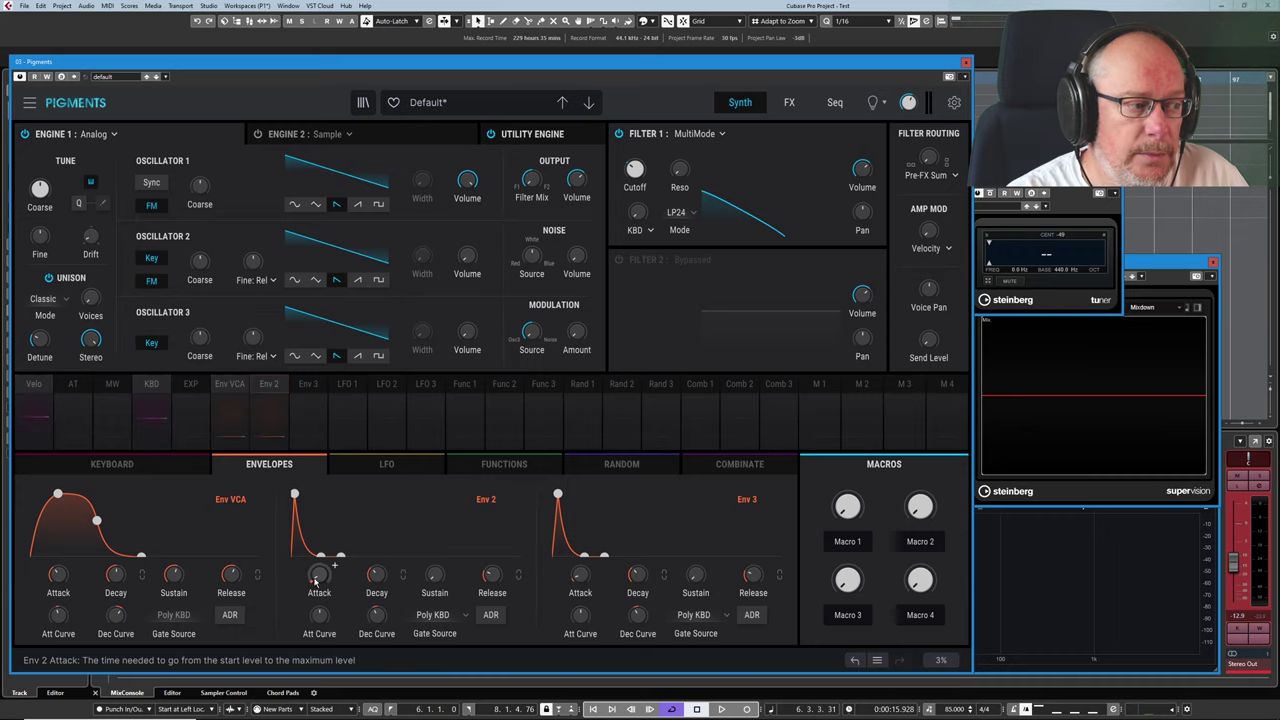
{"action": "mouse_move", "coordinate": [316, 577]}
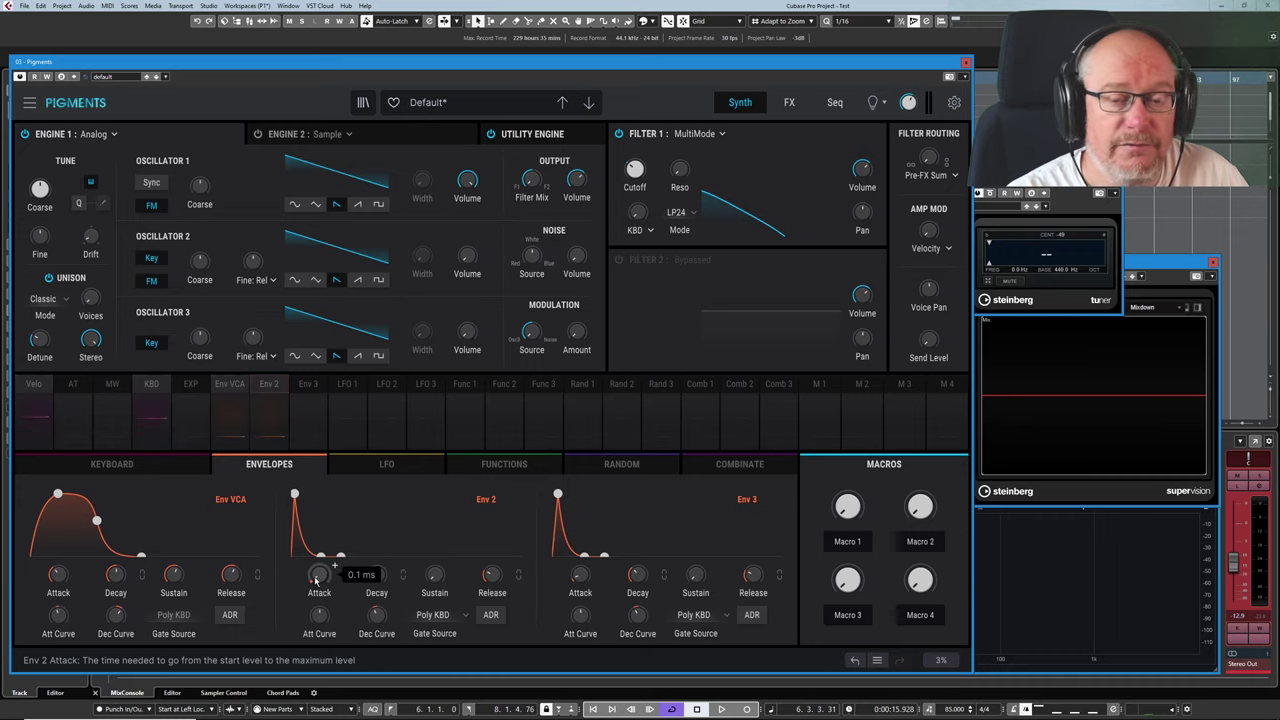
{"action": "mouse_move", "coordinate": [380, 582]}
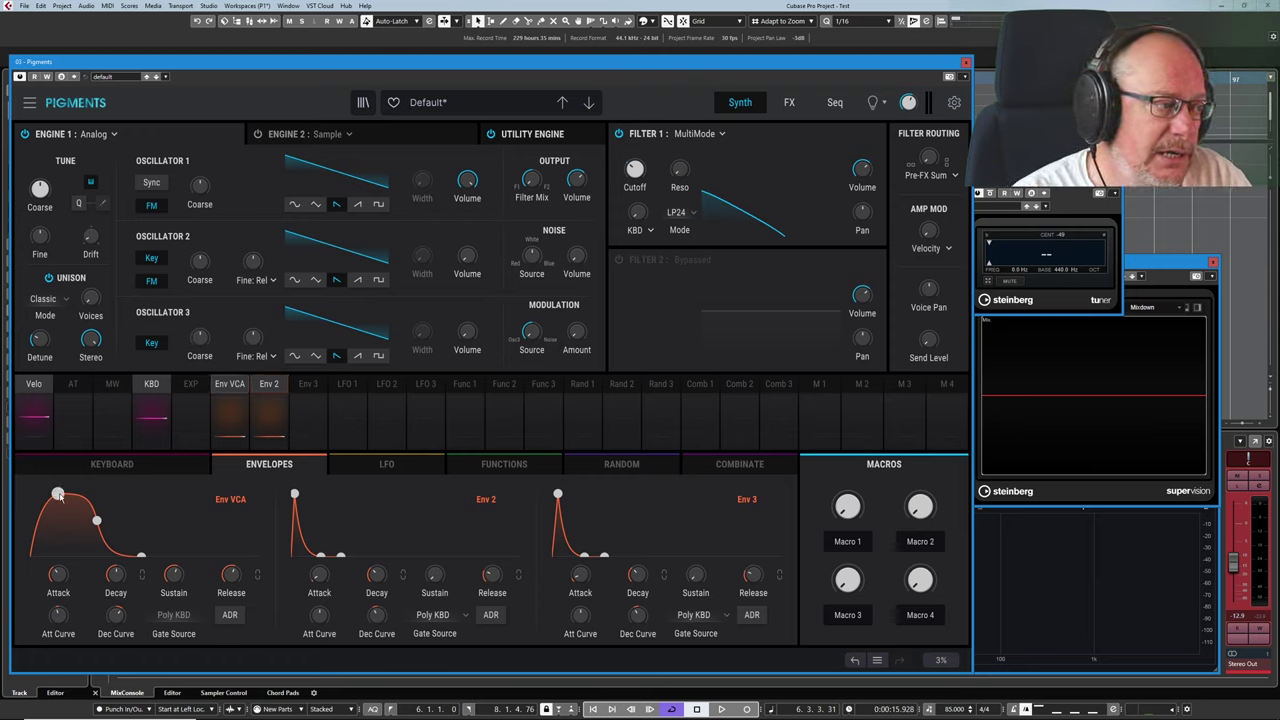
Shorten the Env VCA attack to near zero and lengthen Env 2's attack slightly.
{"action": "left_click_drag", "start_coordinate": [58, 494], "coordinate": [31, 494]}
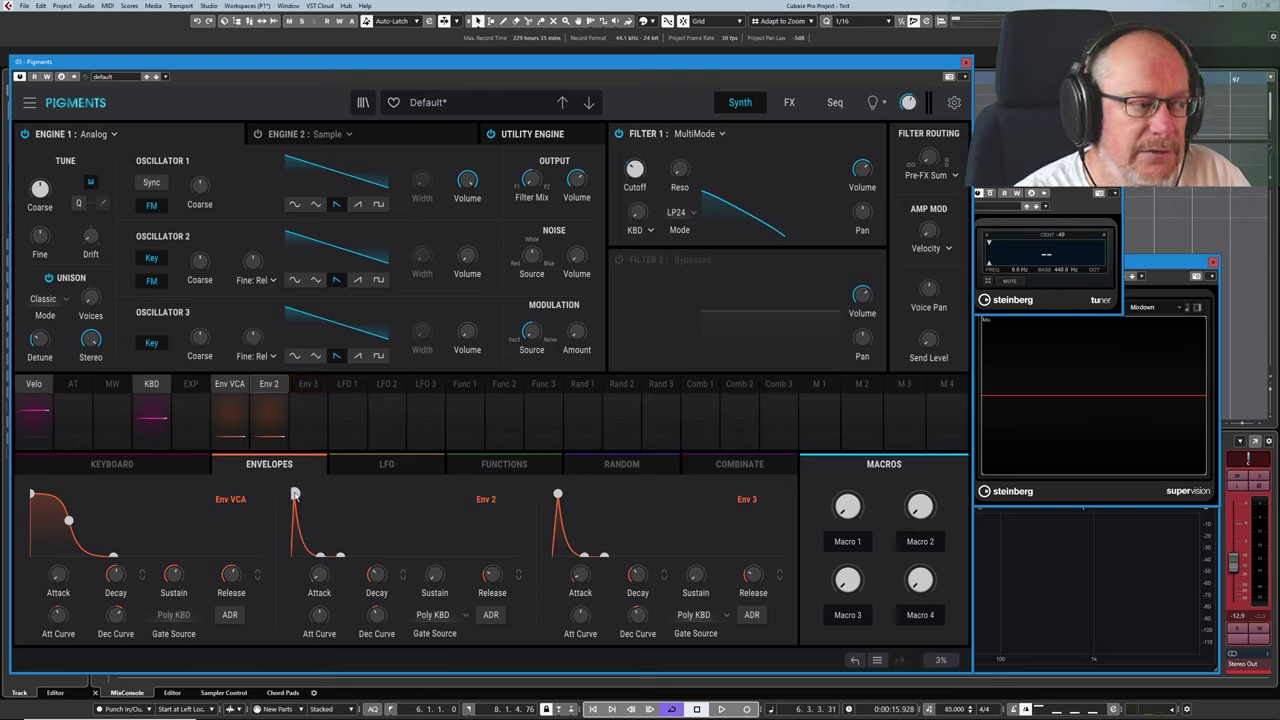
{"action": "mouse_move", "coordinate": [295, 494]}
{"action": "left_mouse_down"}
{"action": "mouse_move", "coordinate": [322, 494]}
{"action": "mouse_move", "coordinate": [308, 494]}
{"action": "left_mouse_up"}
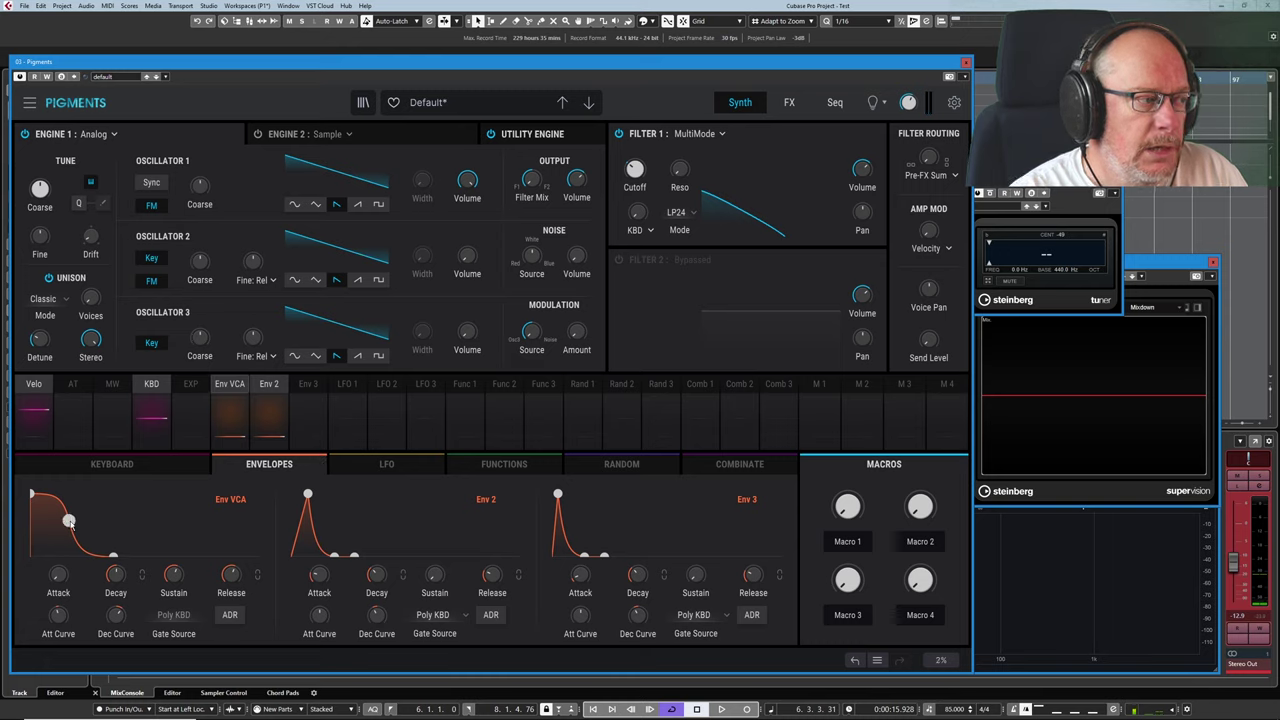
Raise the Env VCA sustain to full and Env 2's sustain near its peak.
{"action": "left_click_drag", "start_coordinate": [68, 520], "coordinate": [75, 486]}
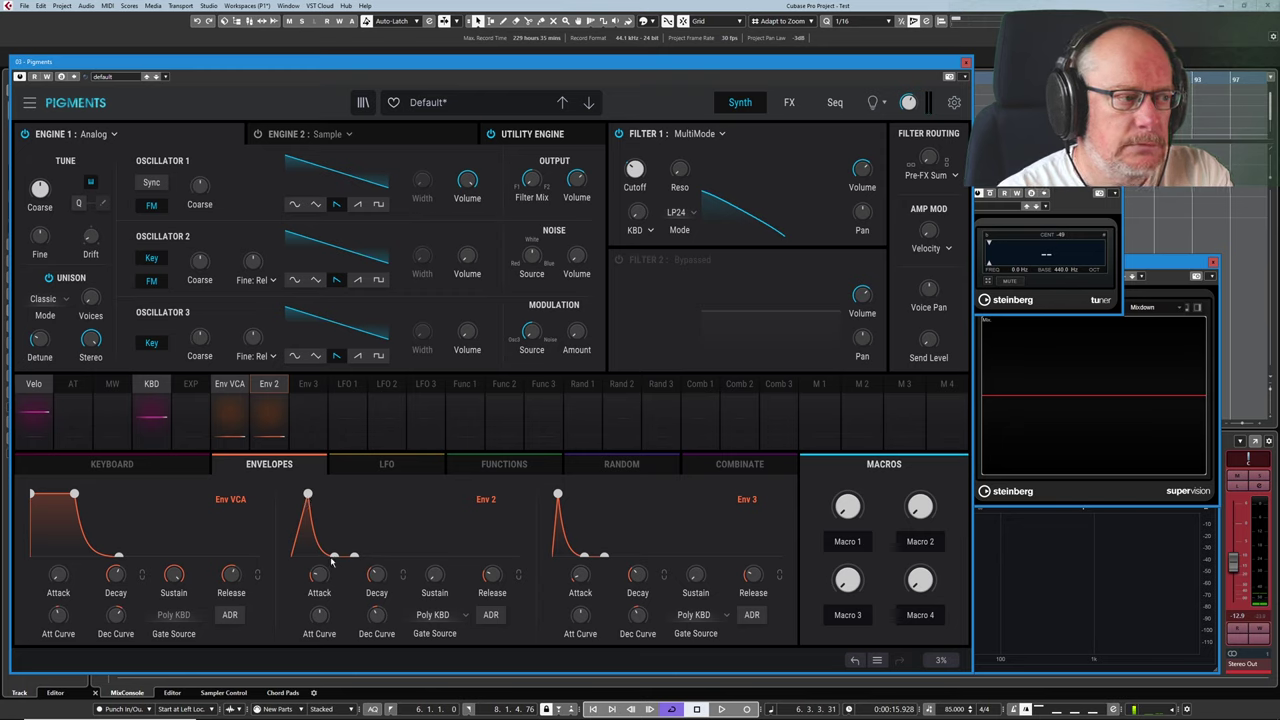
{"action": "left_click_drag", "start_coordinate": [334, 556], "coordinate": [321, 494]}
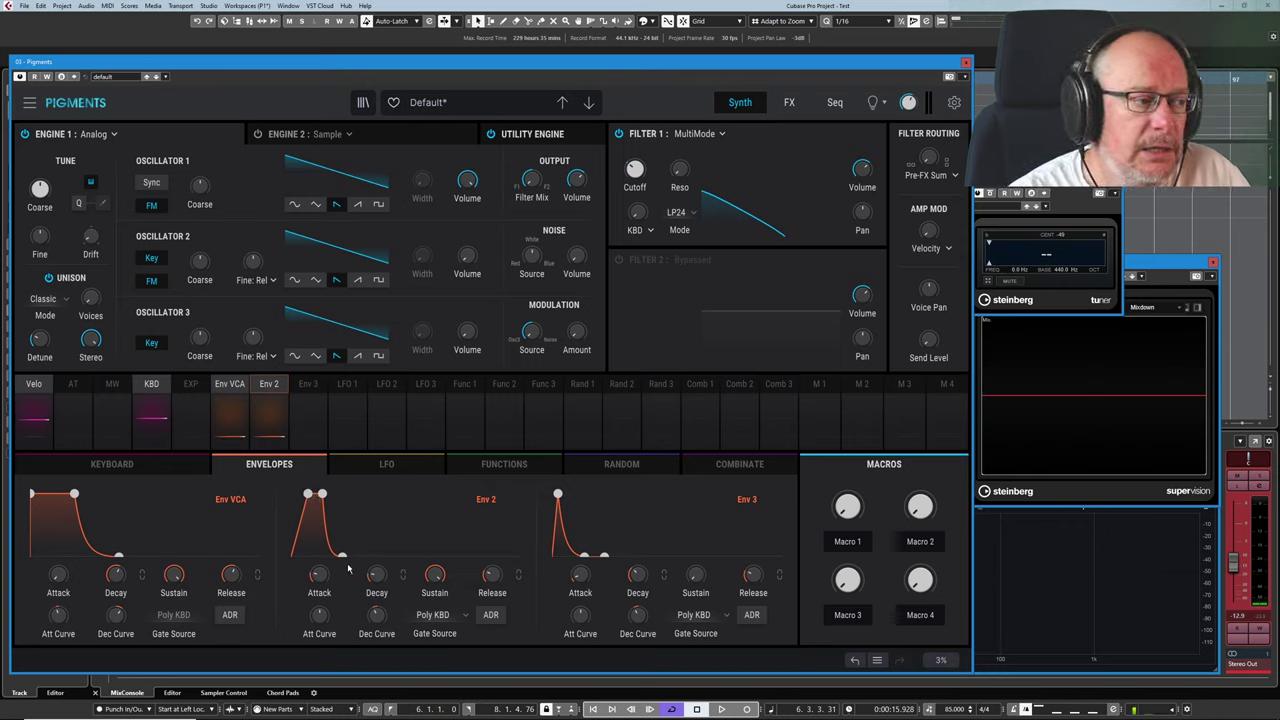
Lengthen Env 2's decay segment and the Env VCA attack by a small amount.
{"action": "left_click_drag", "start_coordinate": [343, 557], "coordinate": [363, 557]}
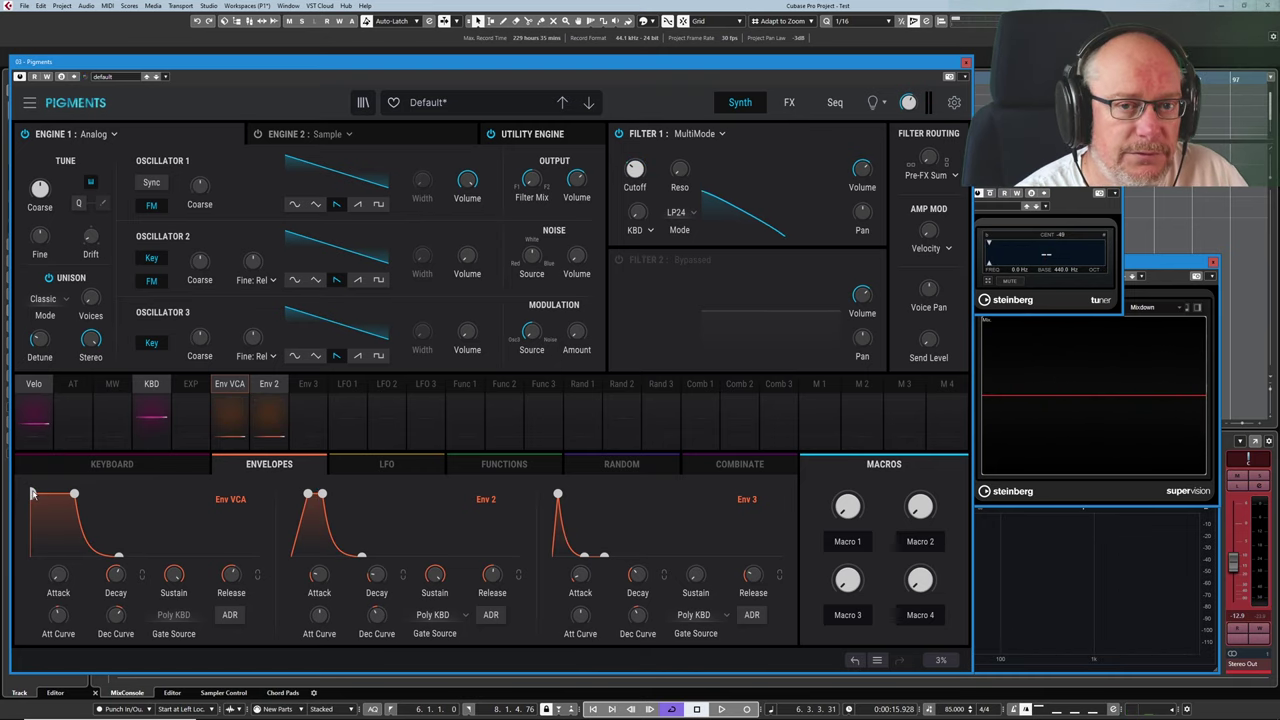
{"action": "left_click_drag", "start_coordinate": [31, 494], "coordinate": [35, 494]}
{"action": "mouse_move", "coordinate": [57, 578]}
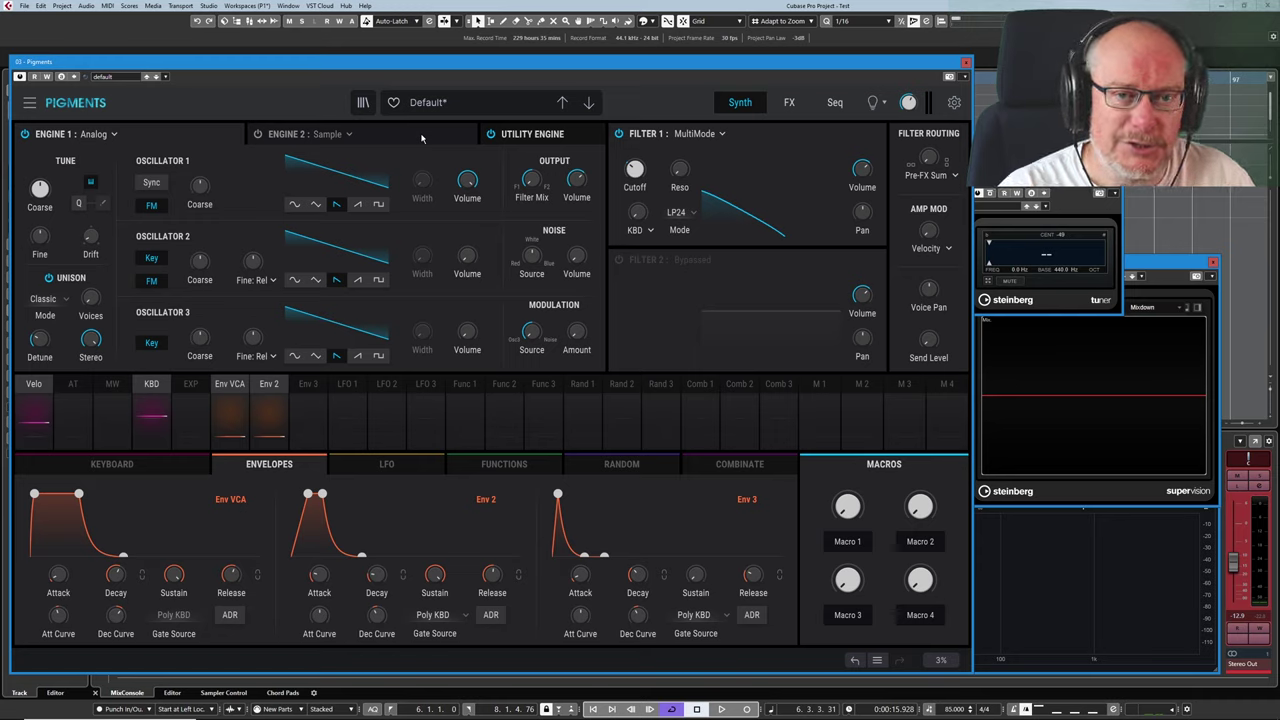
Change Env 2's gate source from Poly KBD to LFO 1.
{"action": "left_click", "coordinate": [433, 614]}
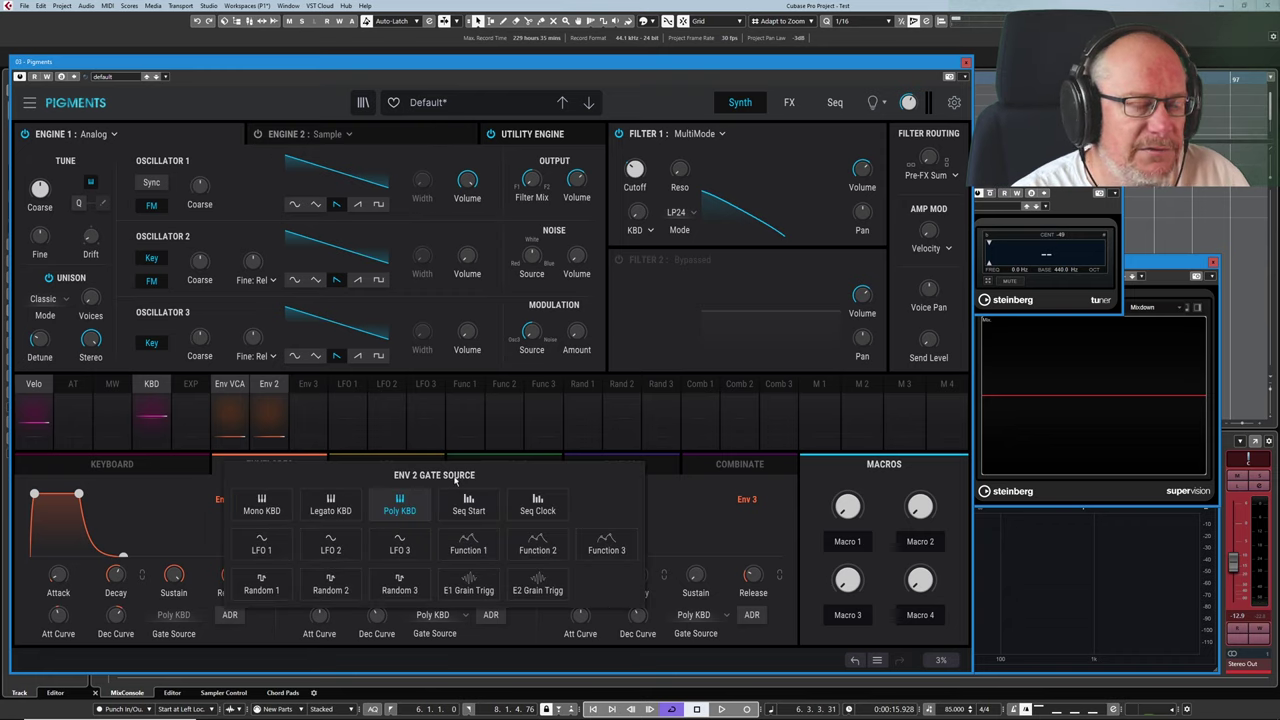
{"action": "left_click", "coordinate": [261, 549]}
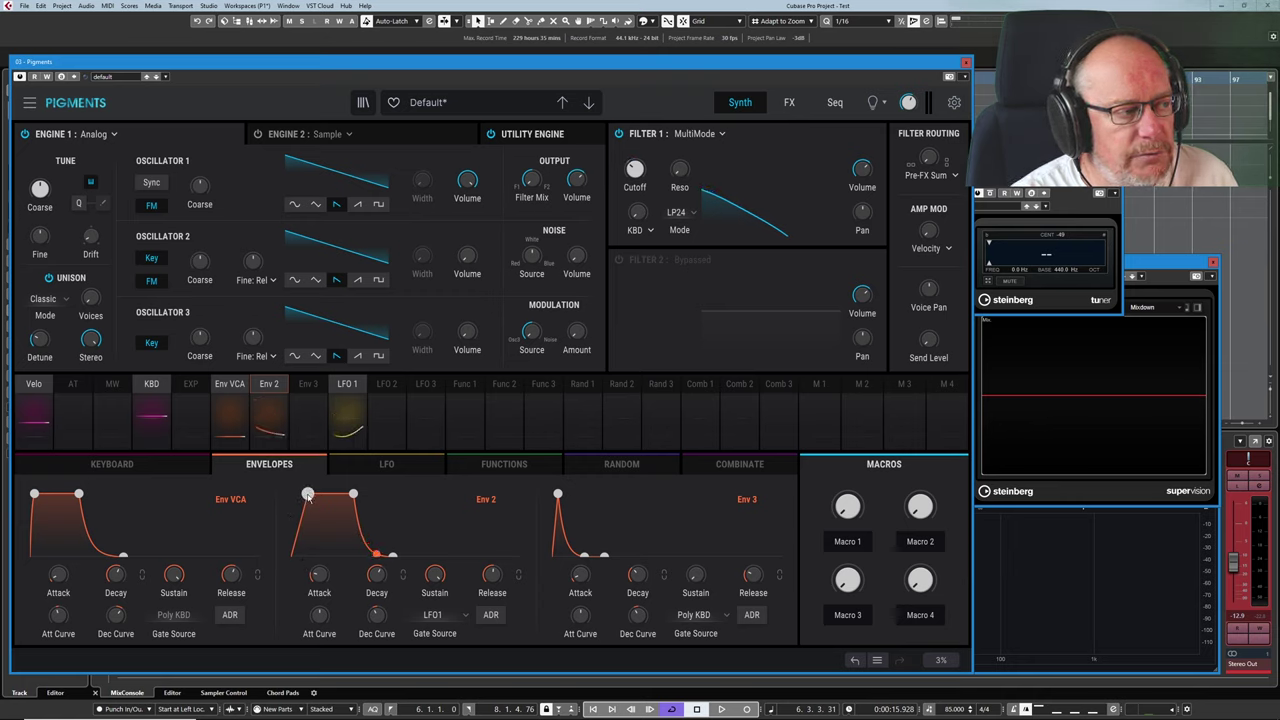
Move Env 2's attack node further right to lengthen its attack.
{"action": "left_click_drag", "start_coordinate": [308, 494], "coordinate": [318, 494]}
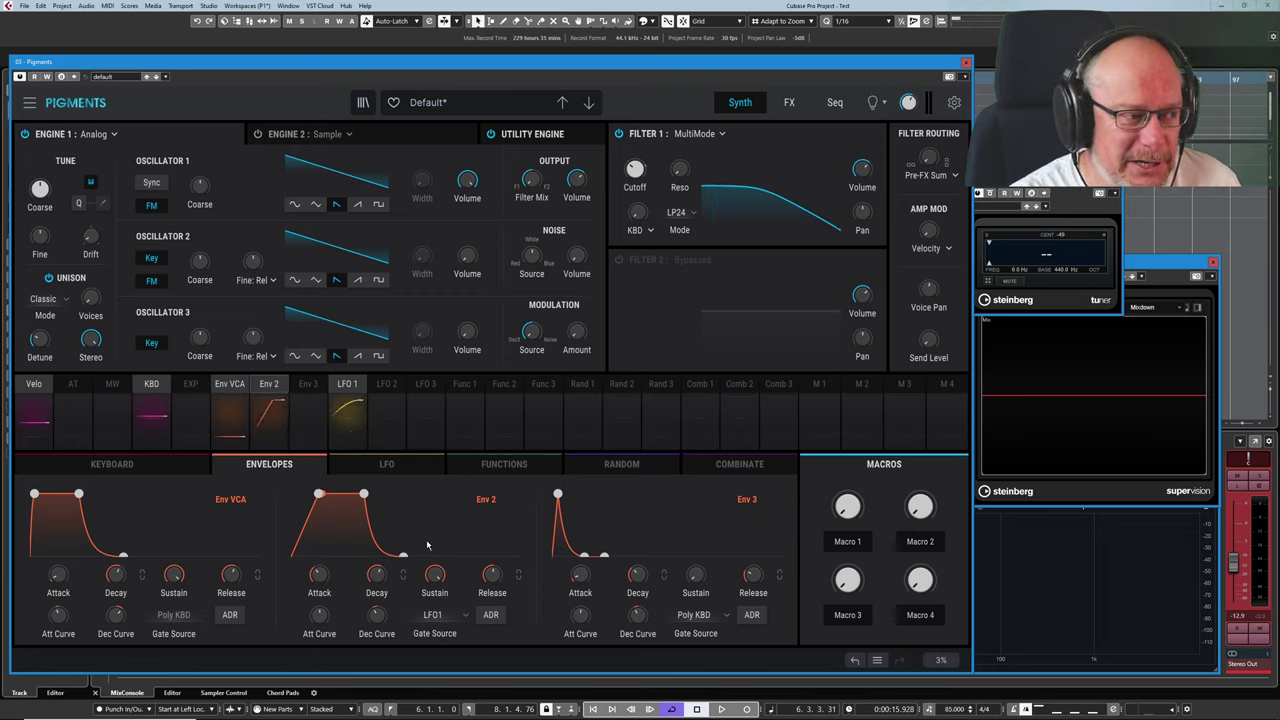
Turn down Env 2's Attack and Decay knobs and extend its flat top so it decays later.
{"action": "scroll", "coordinate": [325, 568], "scroll_direction": "down", "scroll_amount": 3}
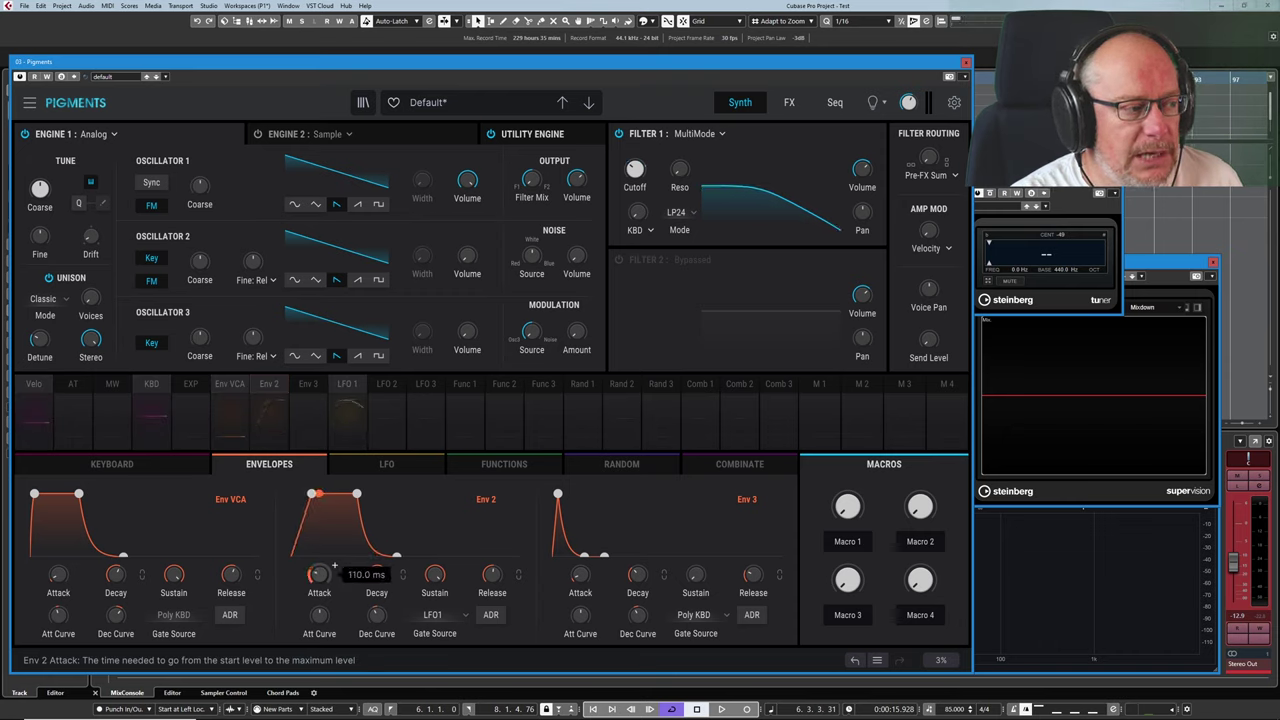
{"action": "scroll", "coordinate": [376, 574], "scroll_direction": "down", "scroll_amount": 5}
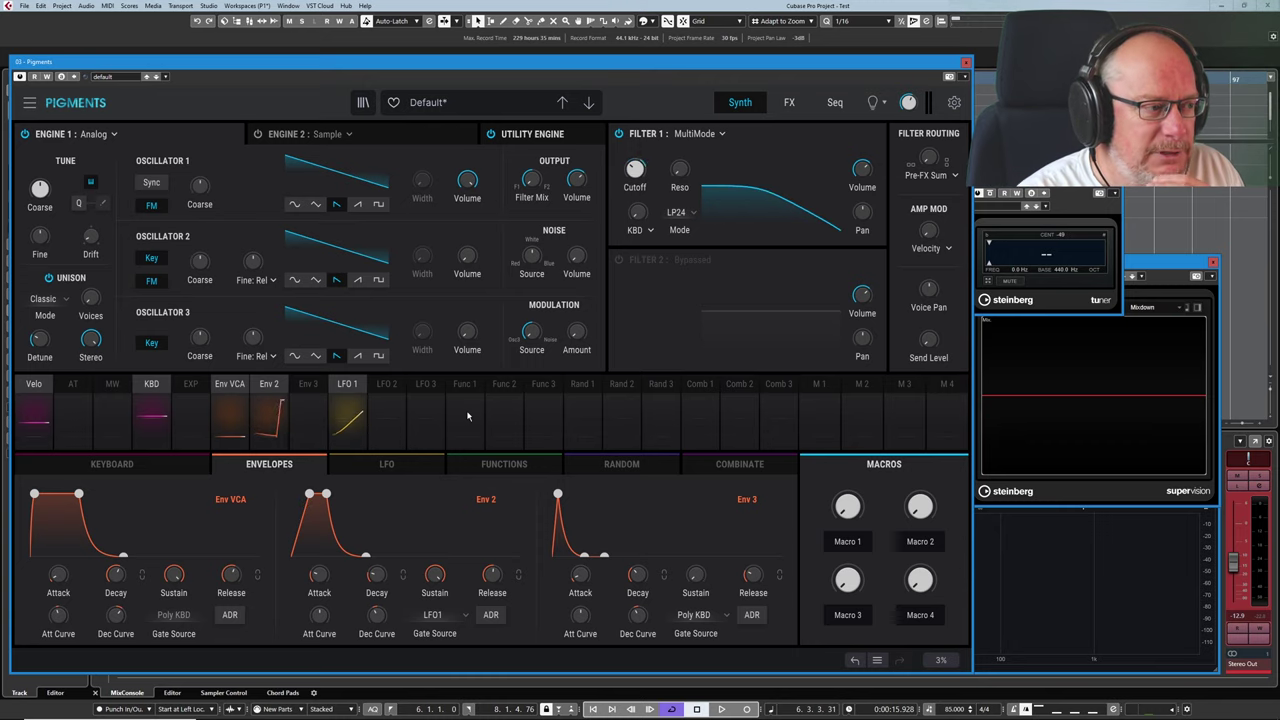
{"action": "left_click_drag", "start_coordinate": [326, 494], "coordinate": [370, 494]}
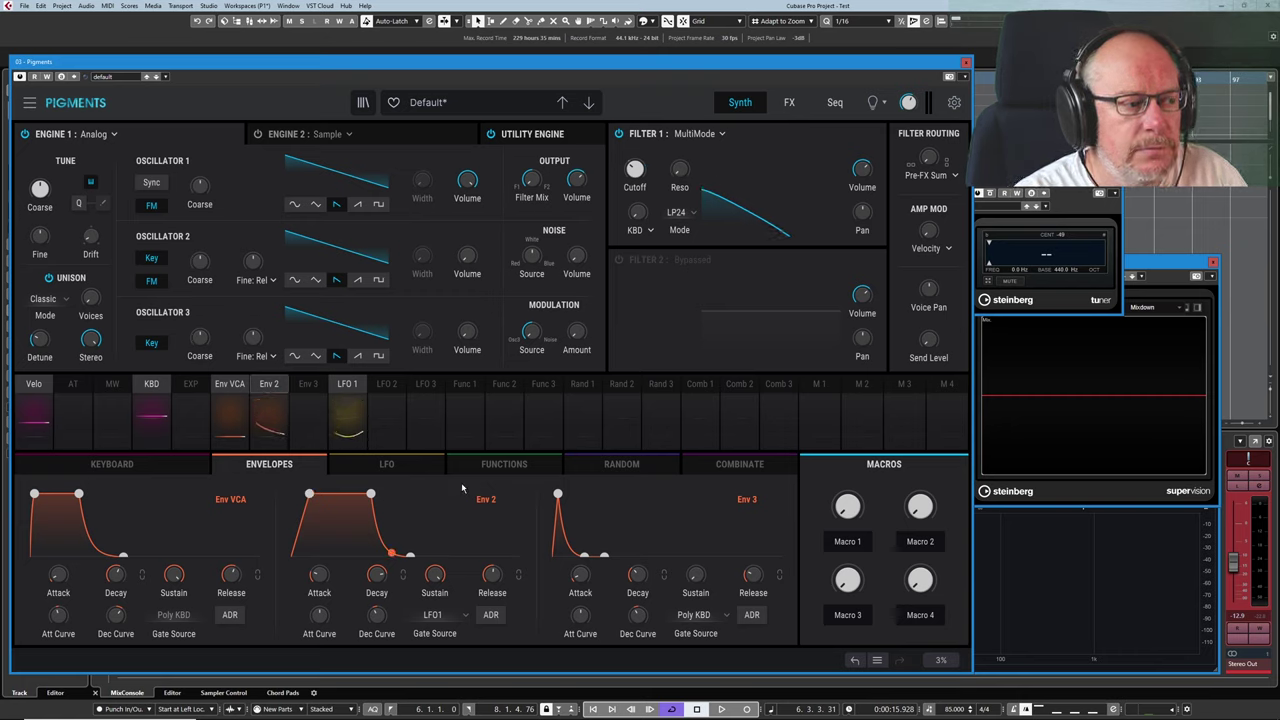
{"action": "mouse_move", "coordinate": [505, 568]}
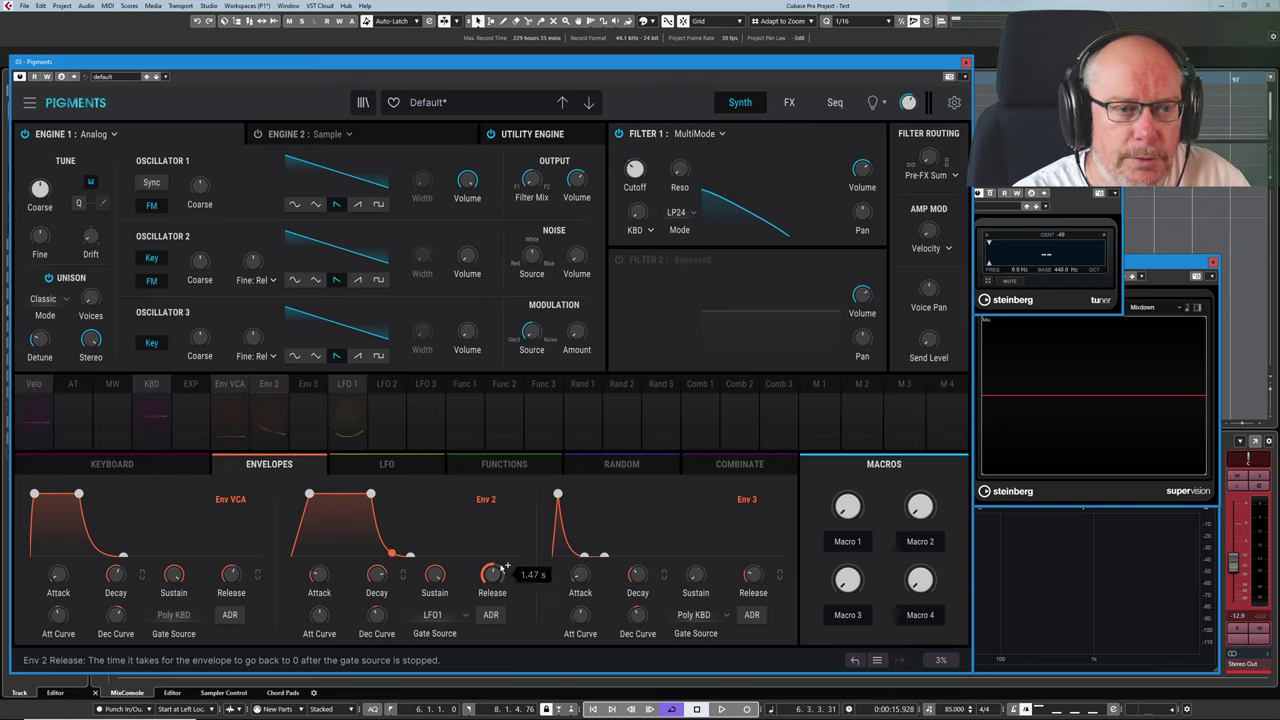
Switch Env 2 to ADR mode, check the LFO settings, and cut its decay to about 155 ms.
{"action": "left_click", "coordinate": [491, 616]}
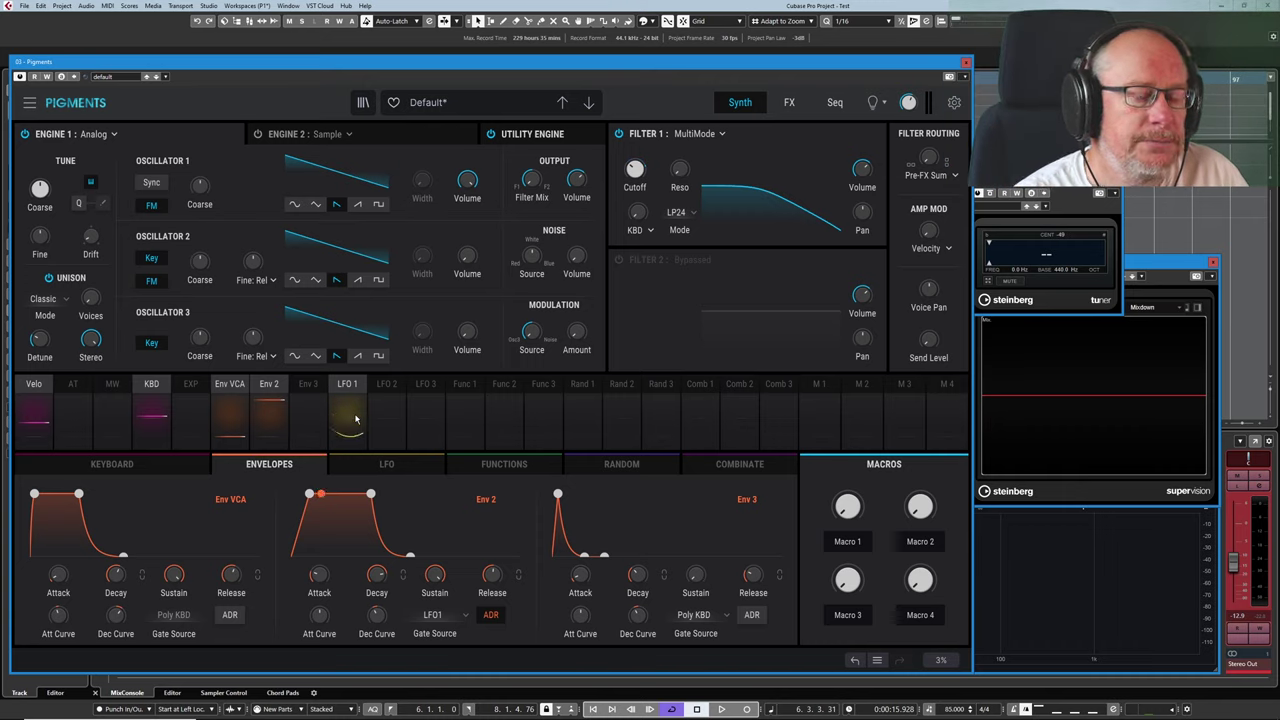
{"action": "left_click", "coordinate": [390, 465]}
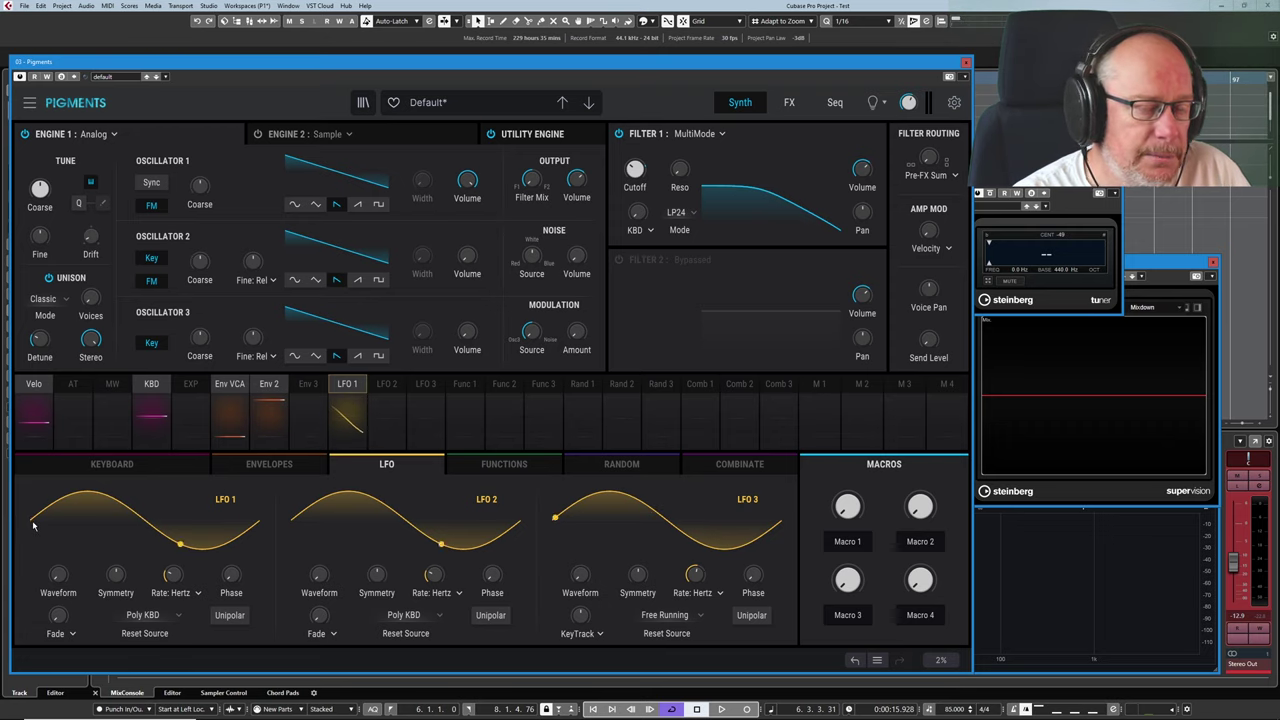
{"action": "left_click", "coordinate": [272, 466]}
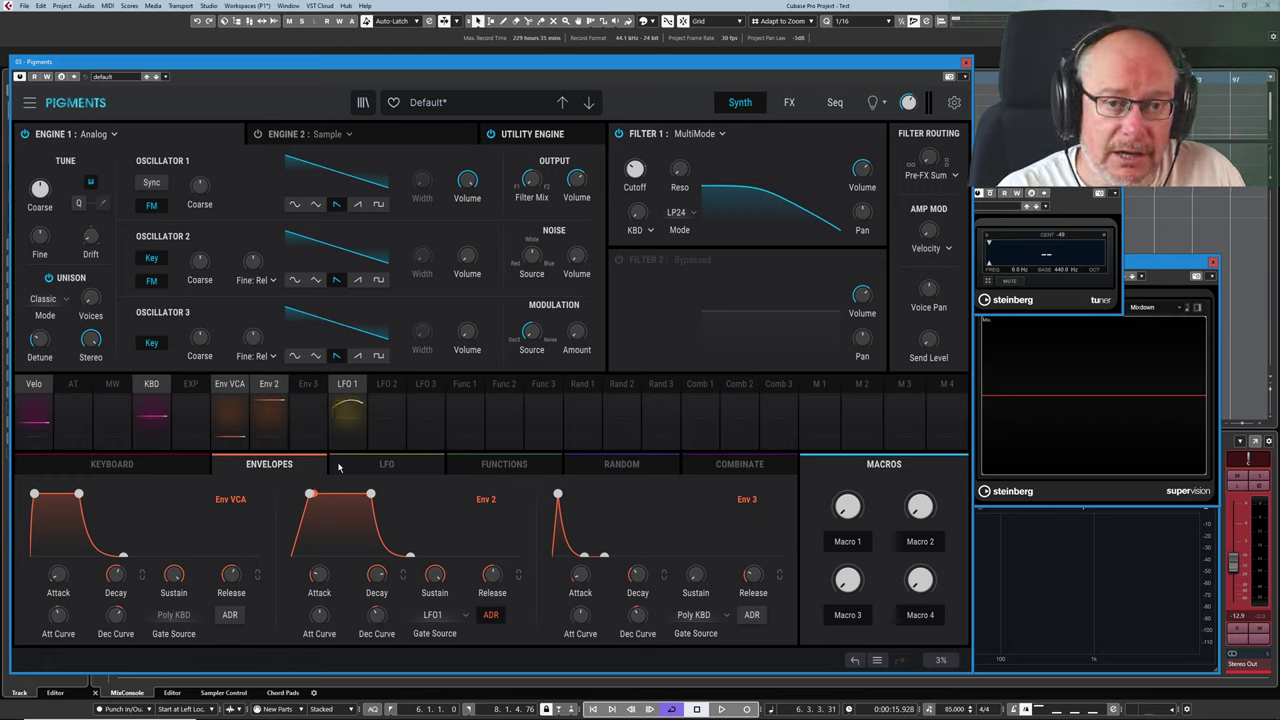
{"action": "left_click_drag", "start_coordinate": [377, 574], "coordinate": [391, 565]}
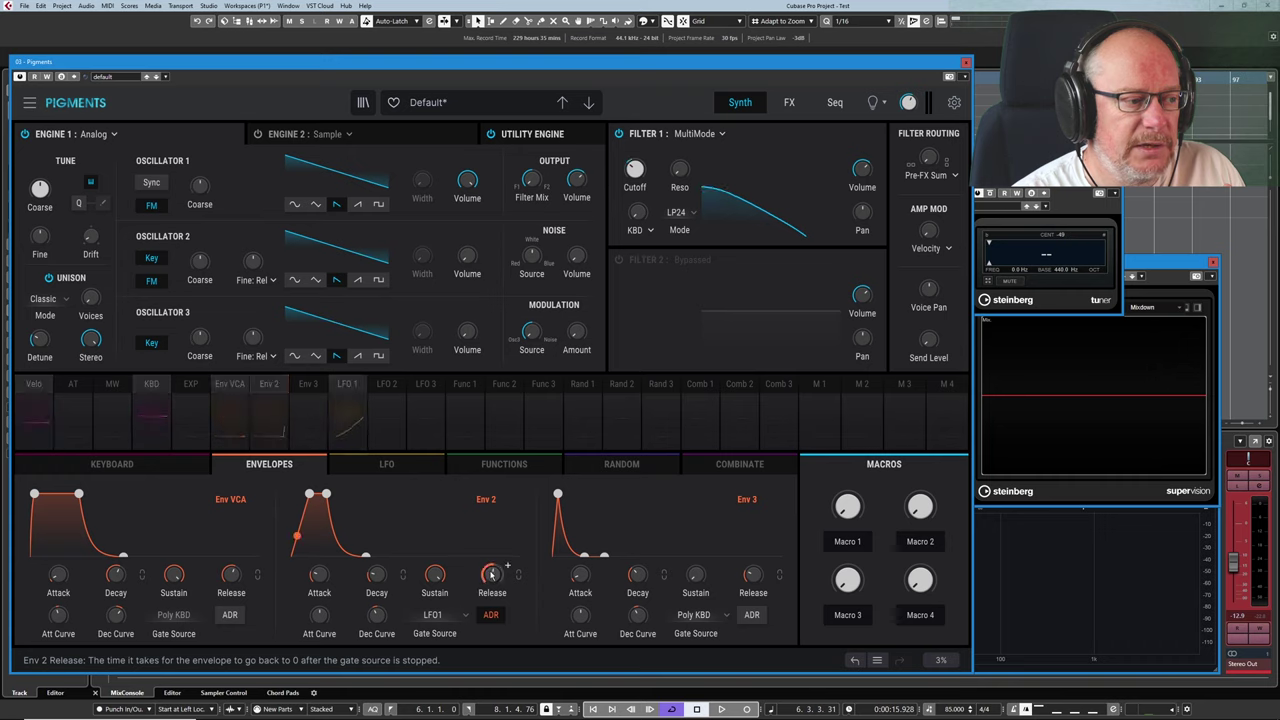
Turn Env 2's Release knob down to about 12 ms.
{"action": "left_click_drag", "start_coordinate": [507, 566], "coordinate": [507, 570]}
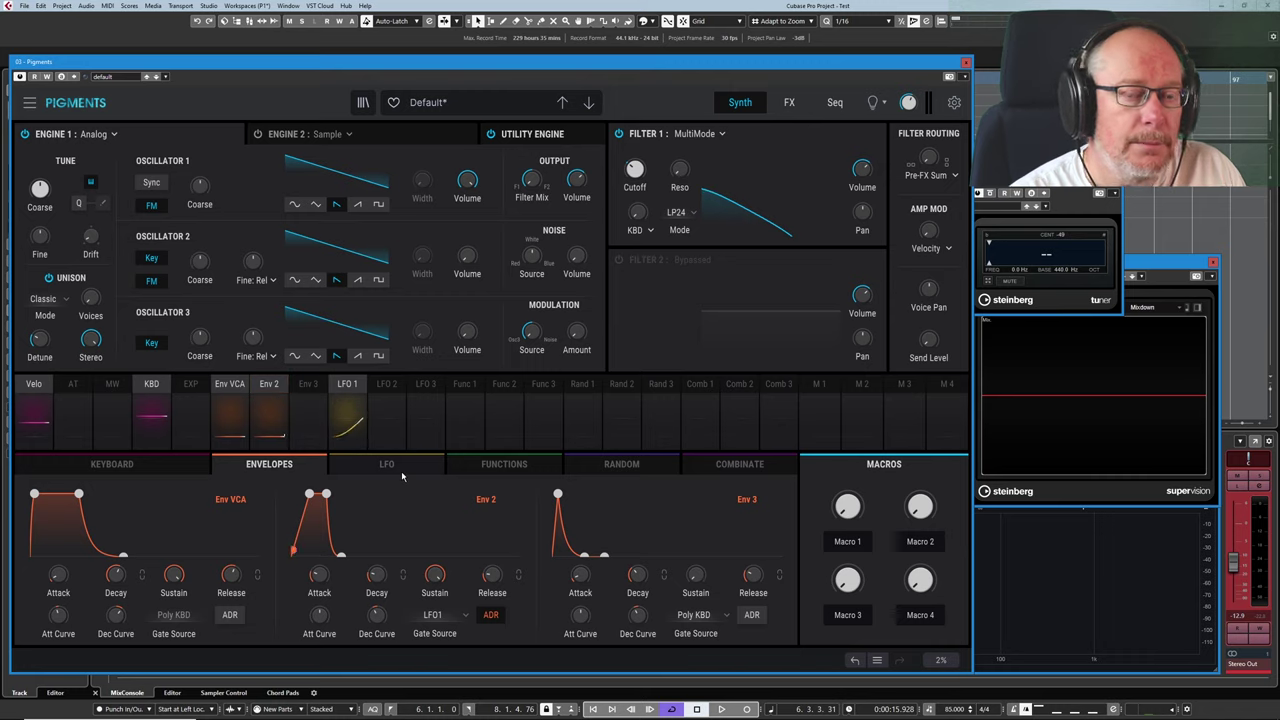
{"action": "mouse_move", "coordinate": [331, 568]}
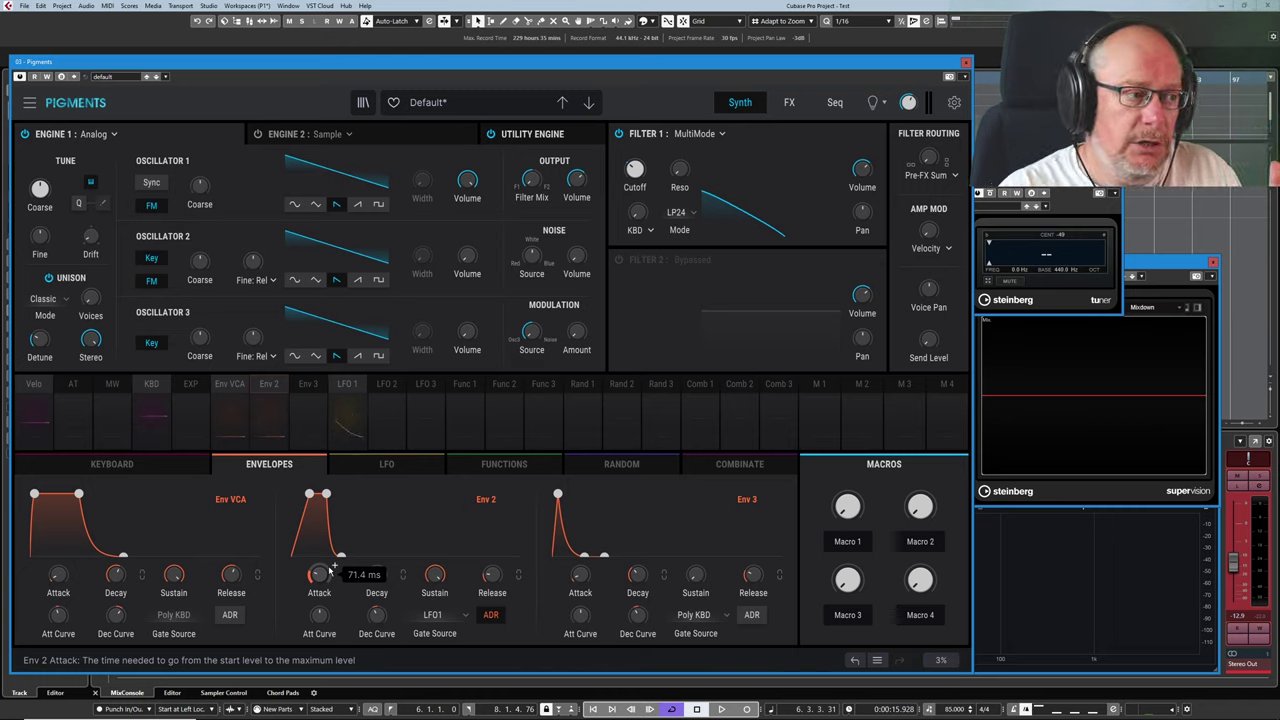
Switch Env 2's gate source from LFO 1 to Poly KBD and raise its release to 2.82 s.
{"action": "left_click", "coordinate": [432, 617]}
{"action": "left_click", "coordinate": [399, 501]}
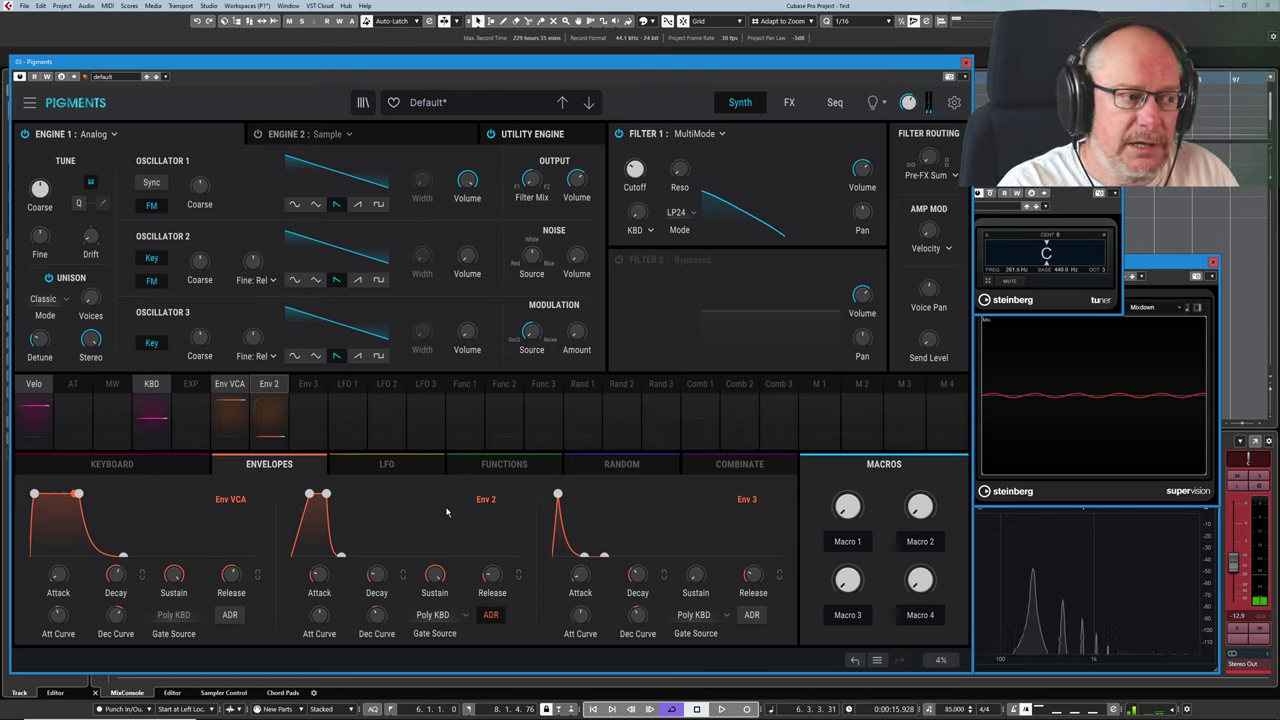
{"action": "left_click_drag", "start_coordinate": [492, 576], "coordinate": [497, 578]}
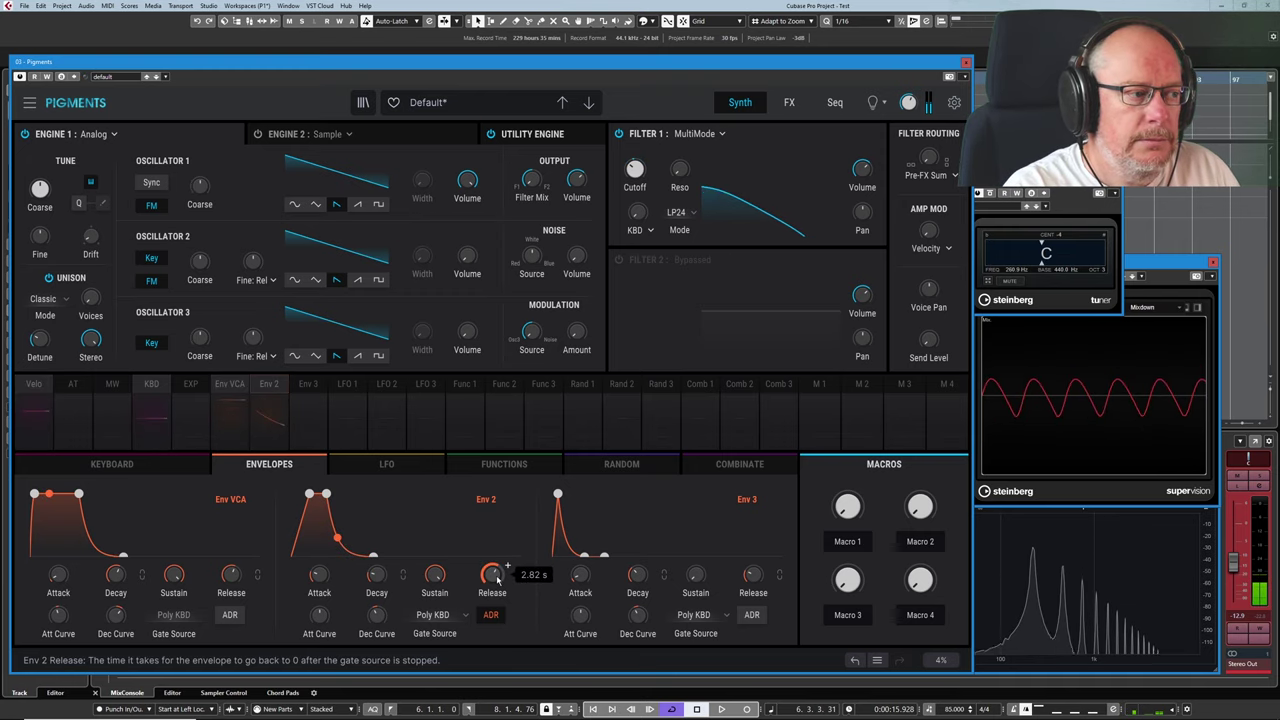